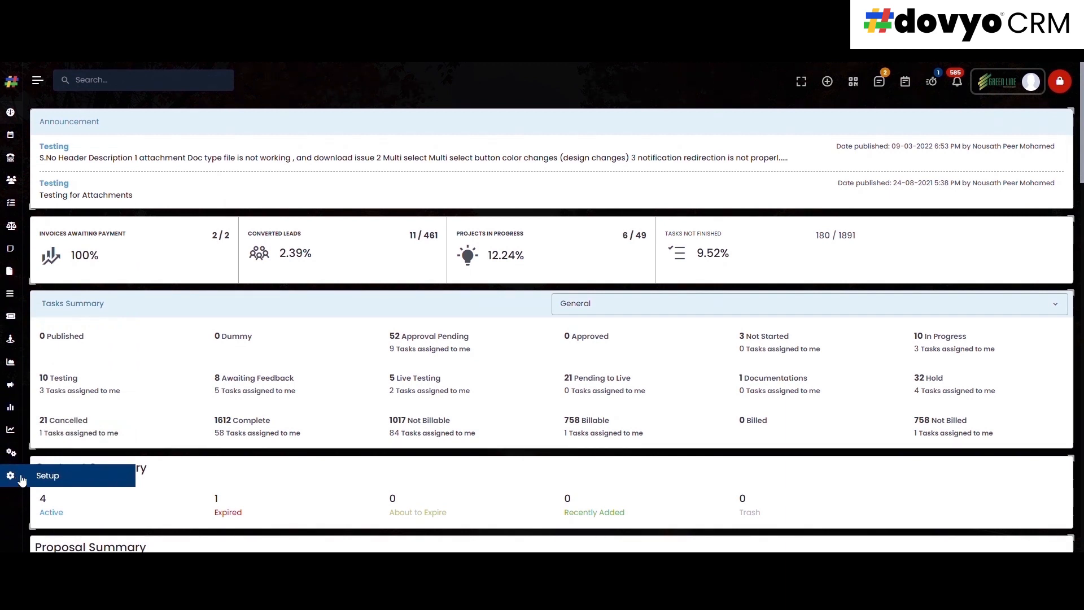
Review the branch list and the staff, name, mobile, email and address fields for adding a branch, closing the form unsaved.
click(54, 477)
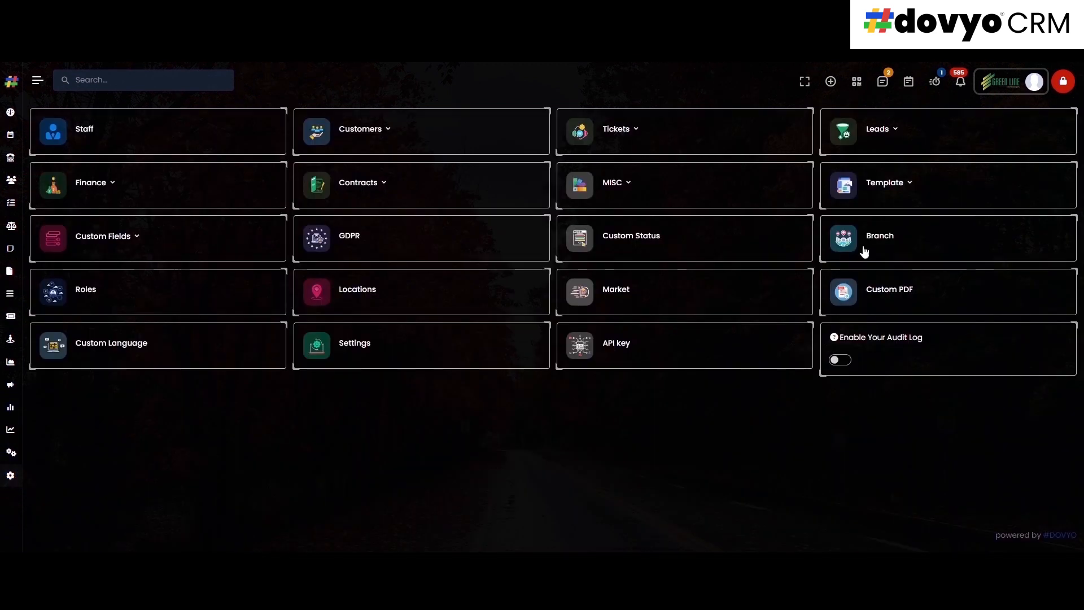
click(884, 242)
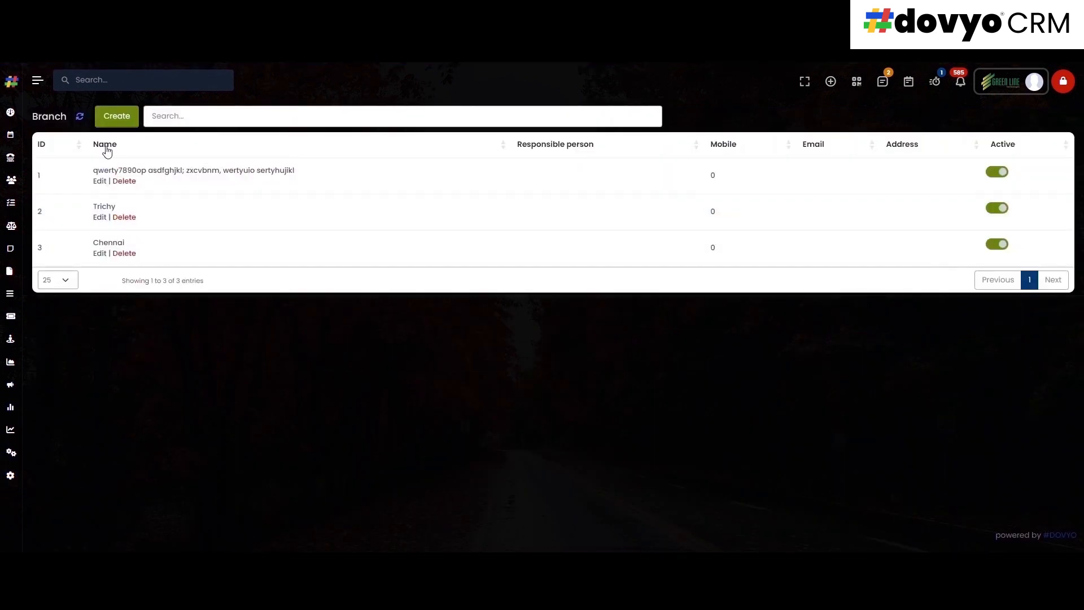
click(116, 117)
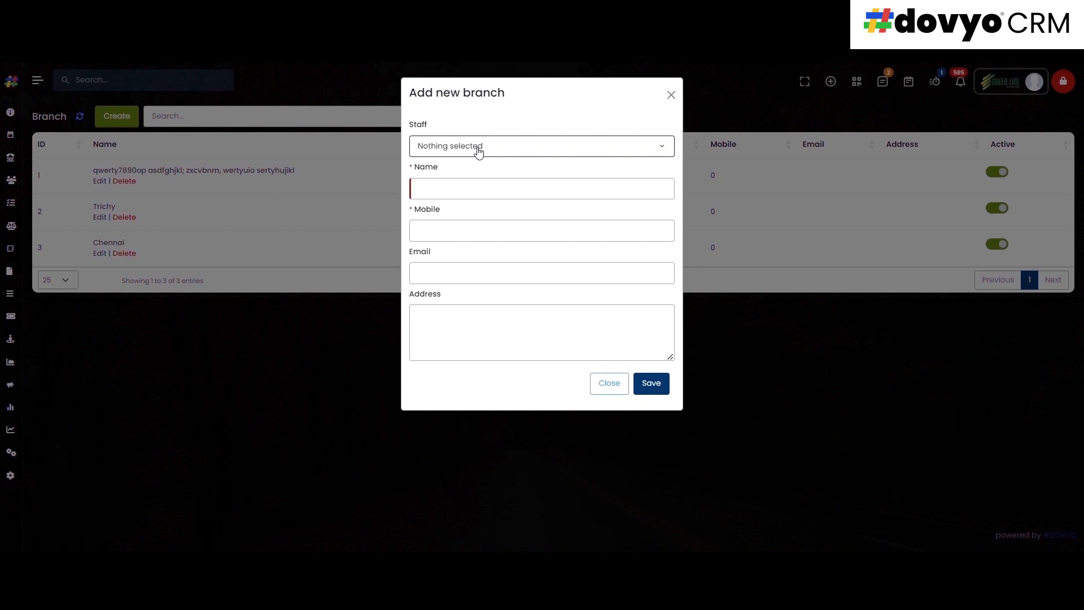
click(458, 147)
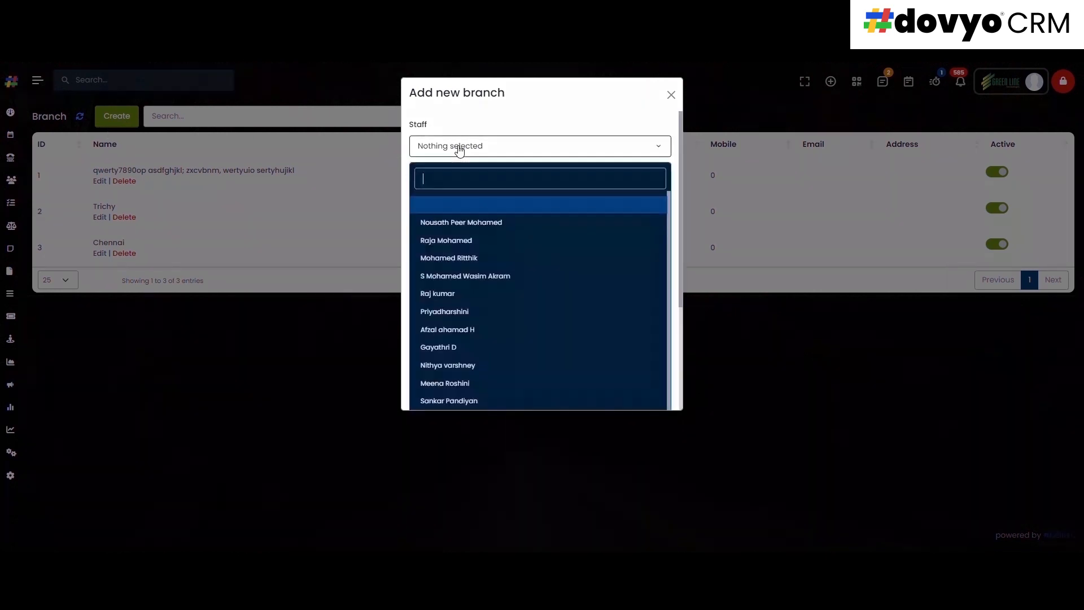
click(459, 147)
click(472, 190)
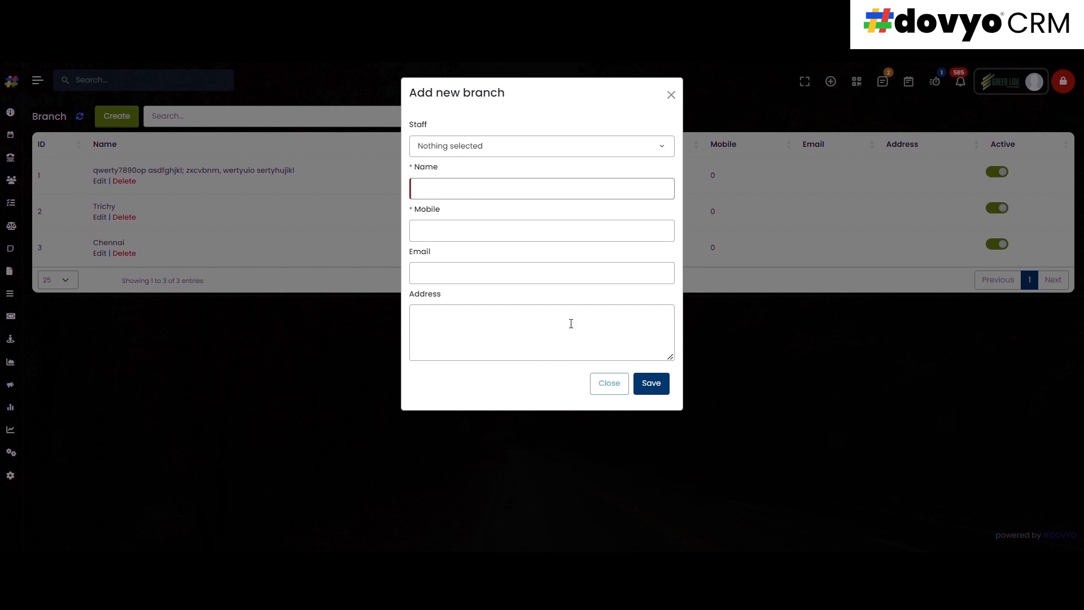
click(611, 390)
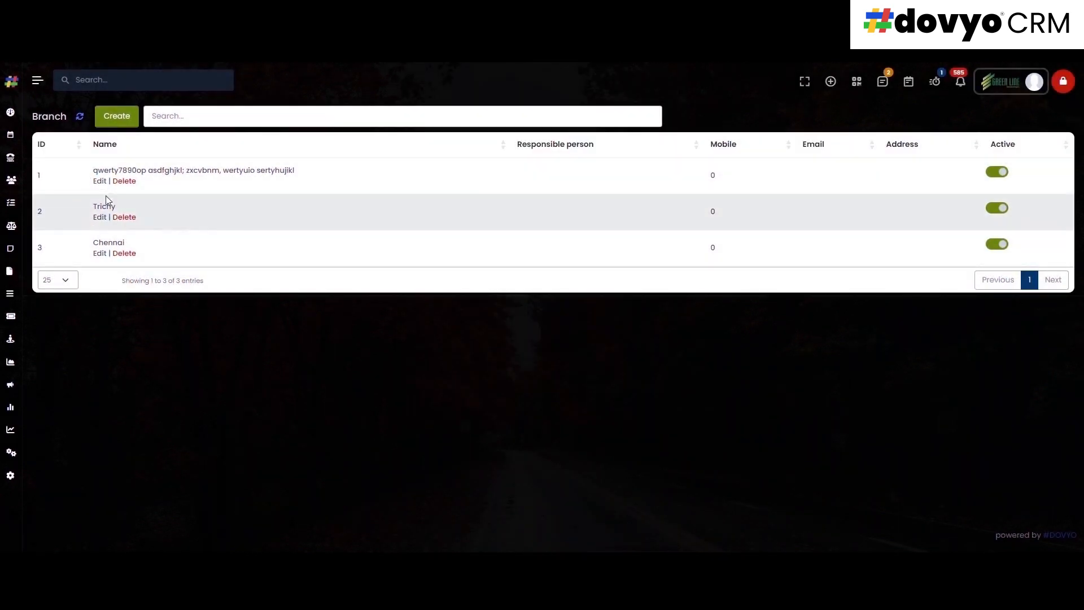
drag(92, 210, 120, 219)
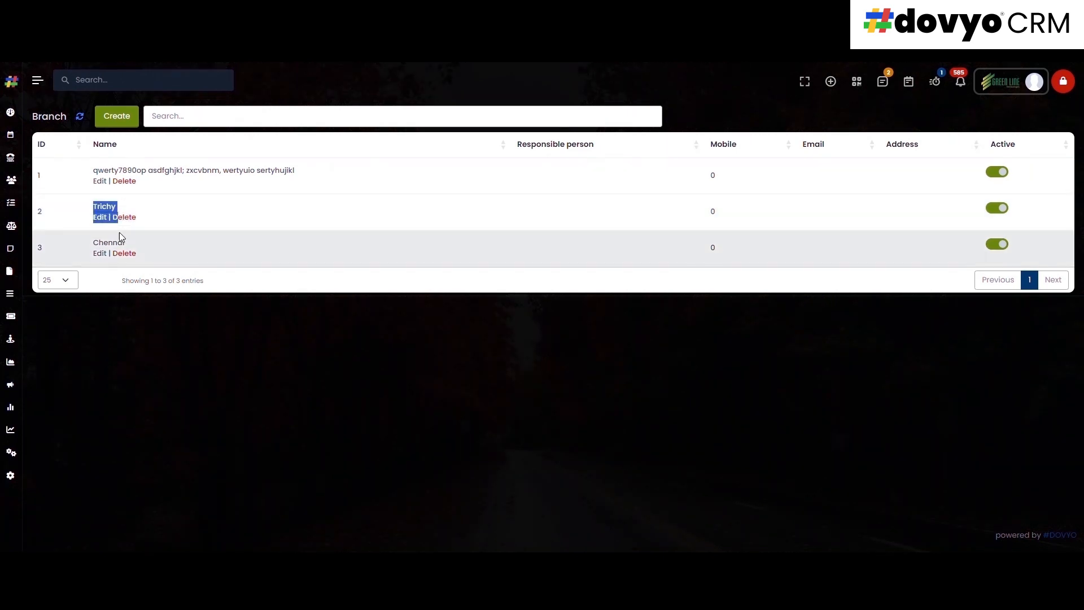
click(168, 241)
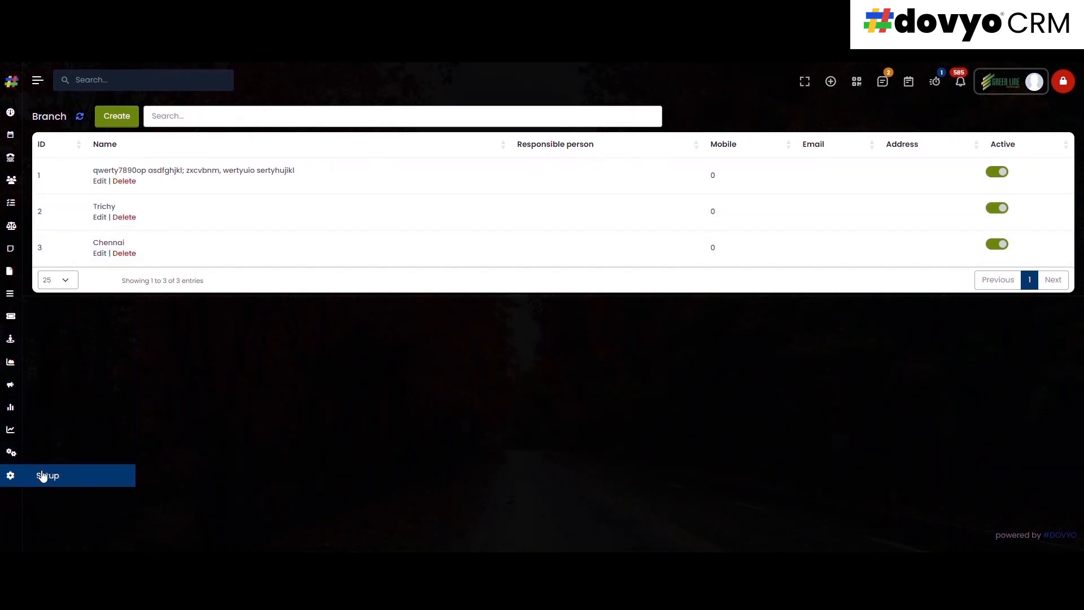
Go to the Customers section of the system settings and look through its available options.
click(43, 475)
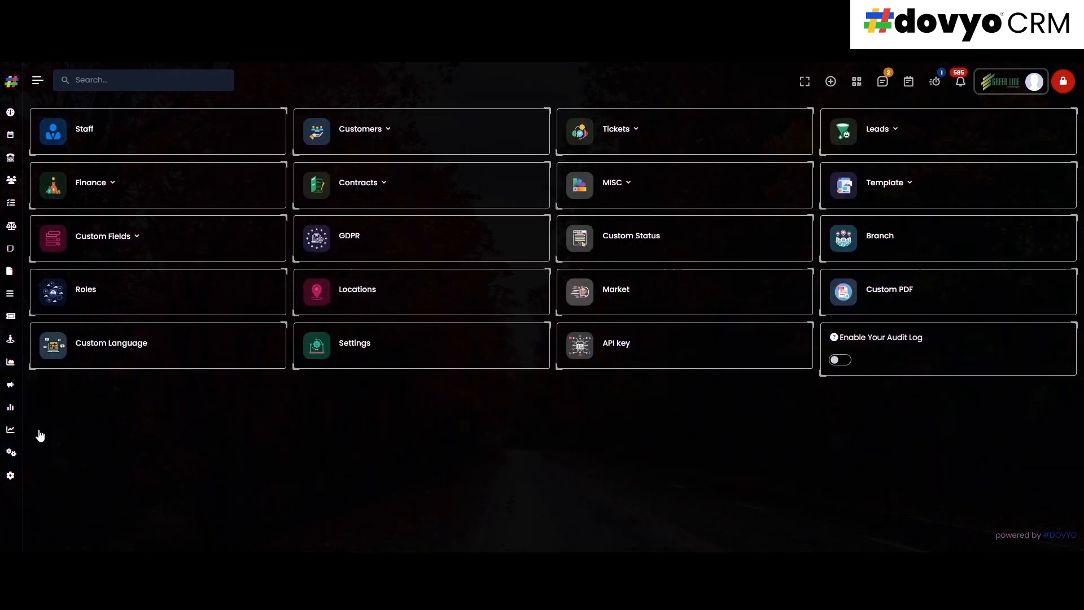
click(351, 348)
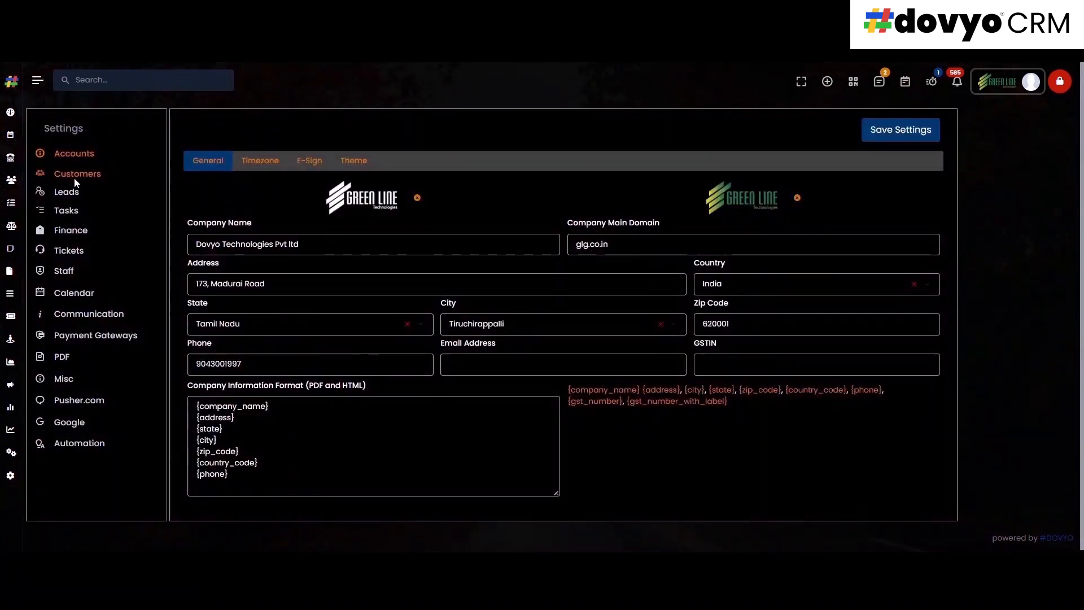
click(74, 179)
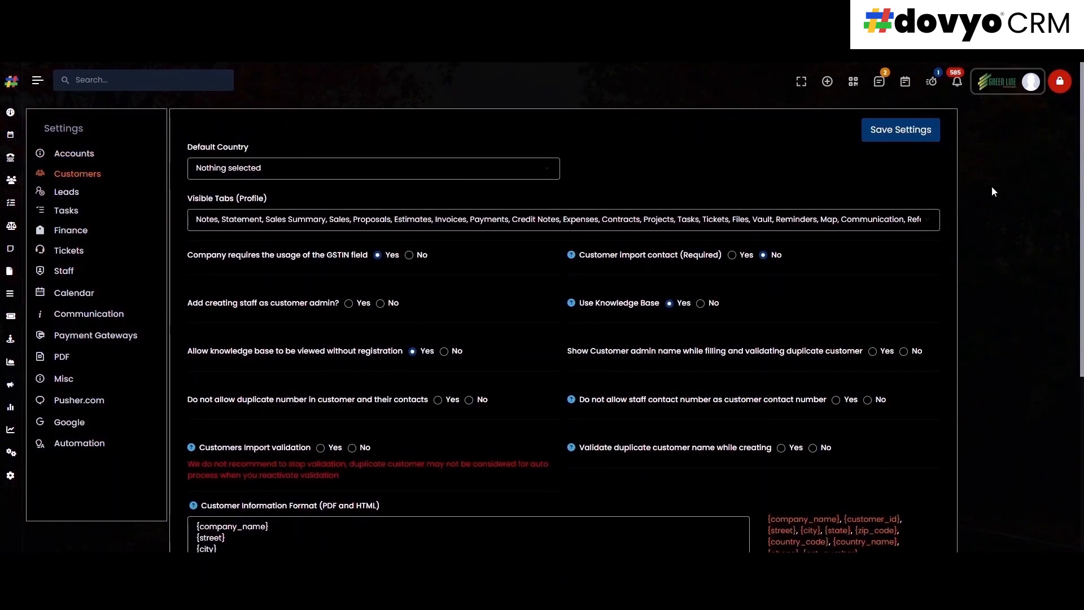
drag(1082, 242, 1060, 184)
drag(1081, 209, 1081, 155)
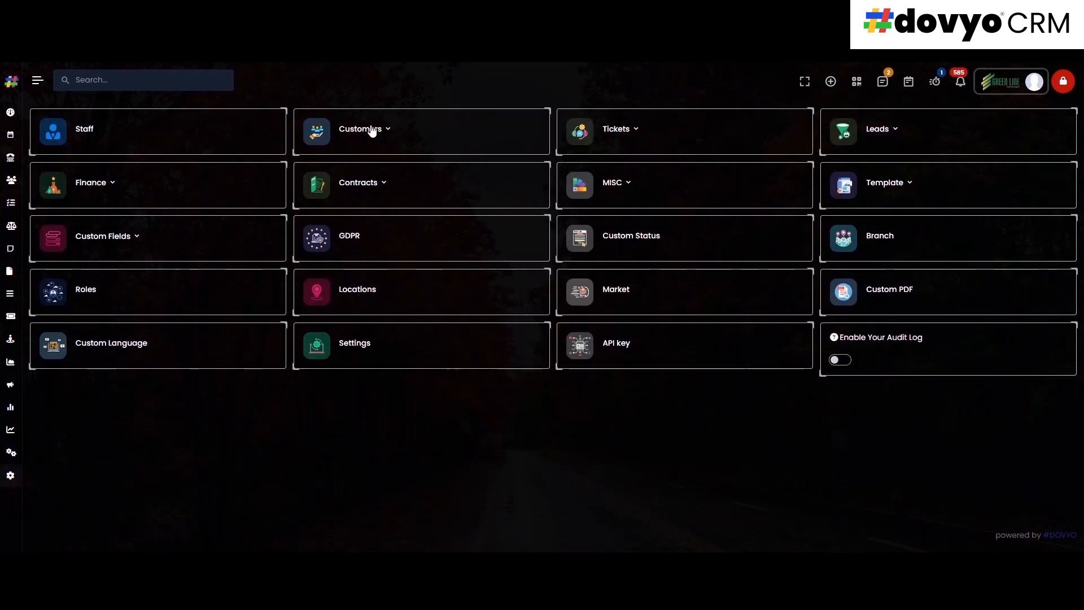
View the name and colour fields for adding a customer group, closing the form without saving.
click(336, 162)
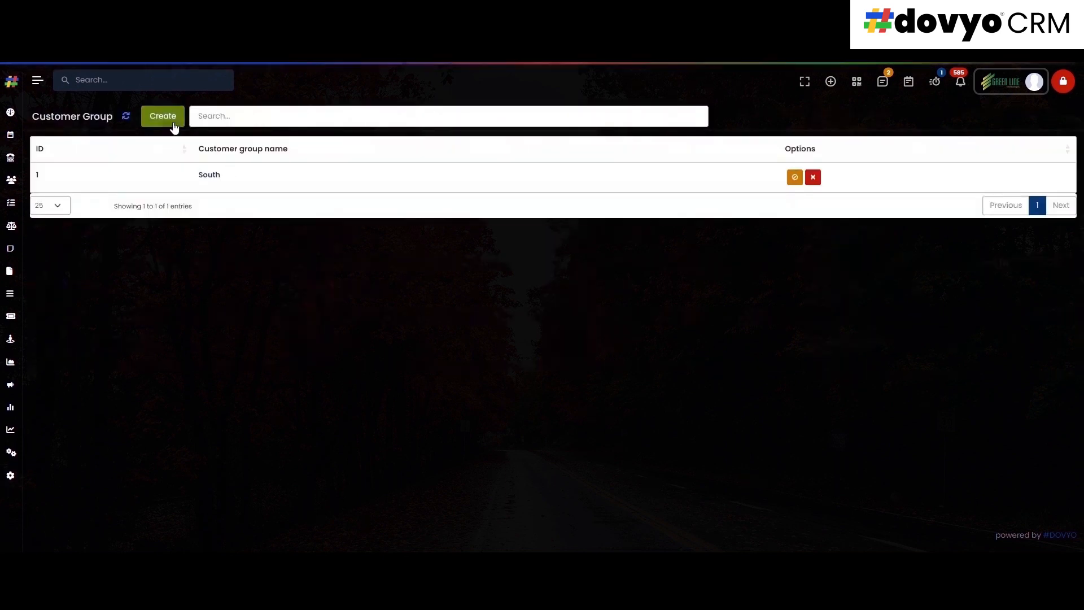
click(163, 117)
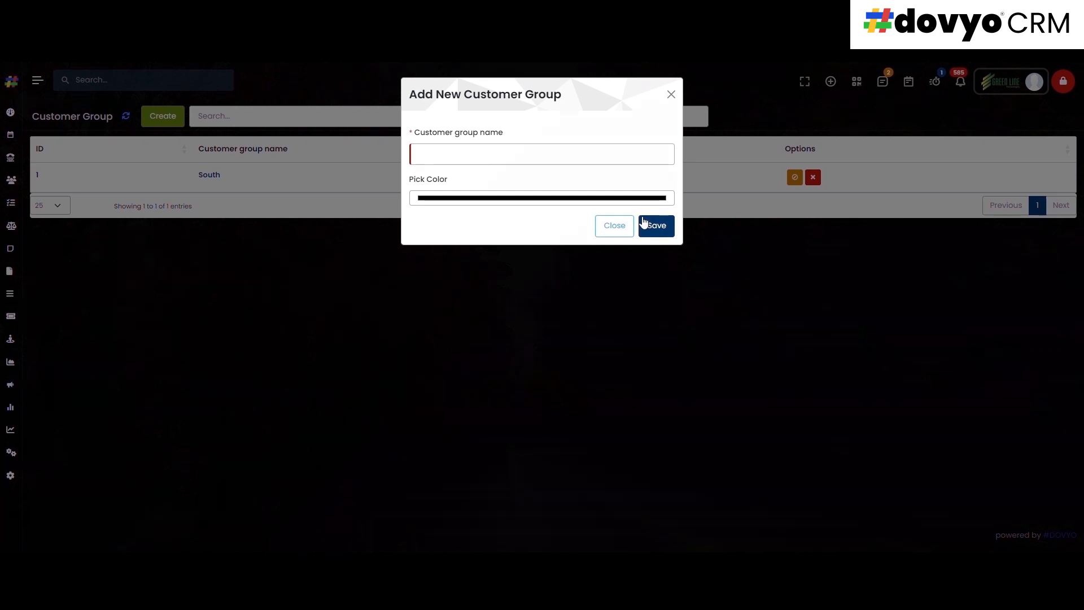
click(621, 227)
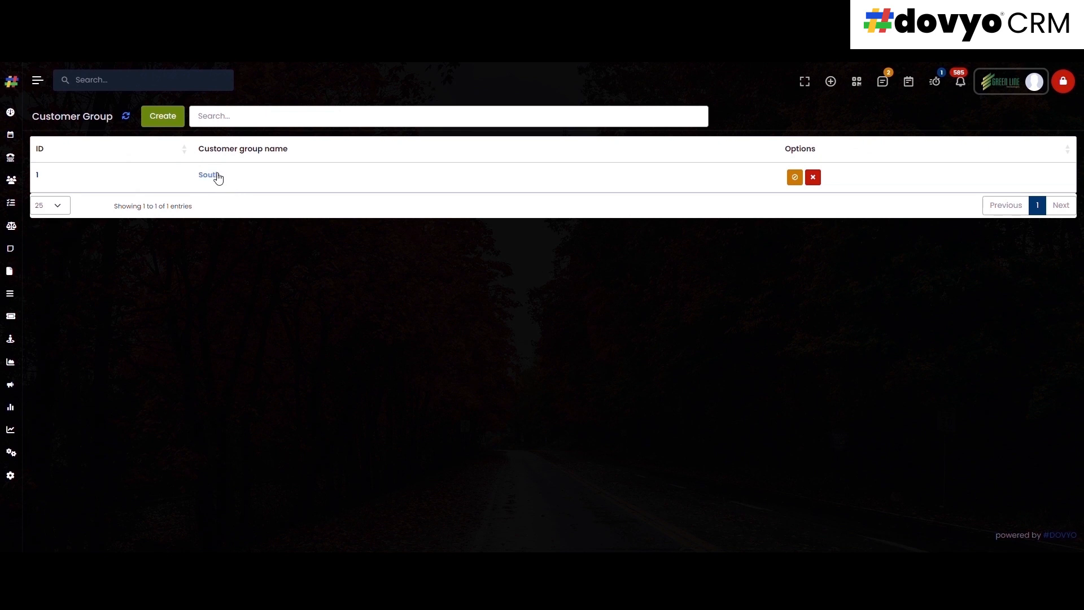
Check the Groups choice in the form for adding a new customer, then close the form without saving.
mouse_move(15, 205)
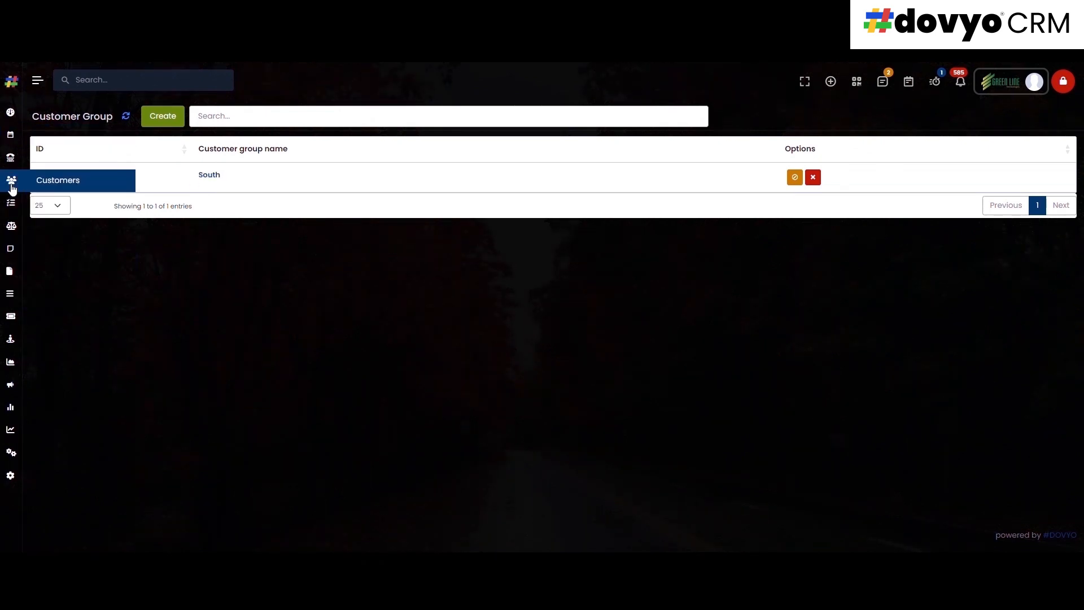
click(52, 180)
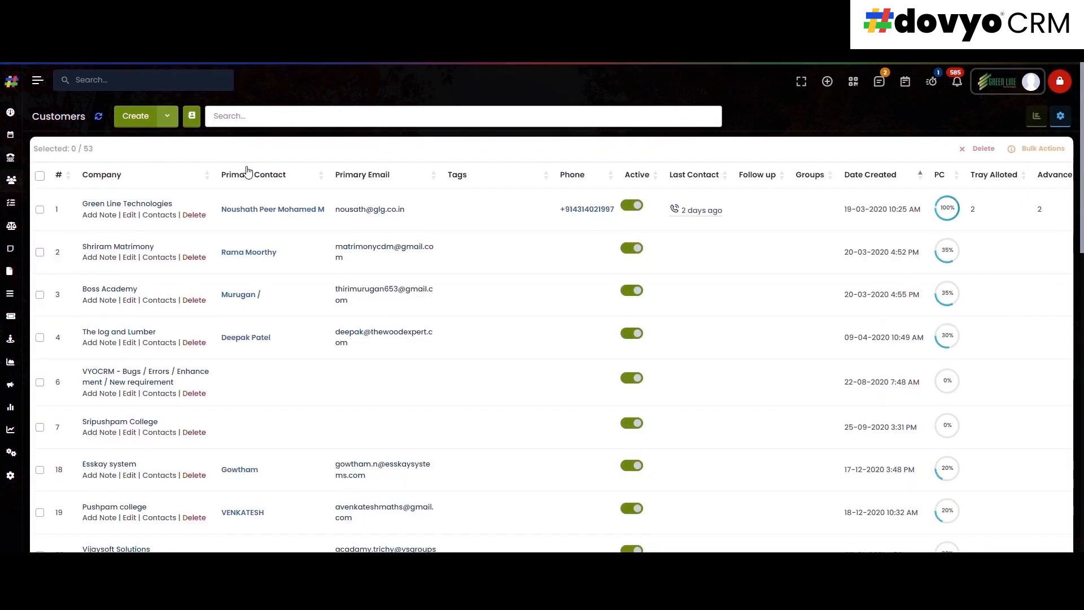
click(136, 113)
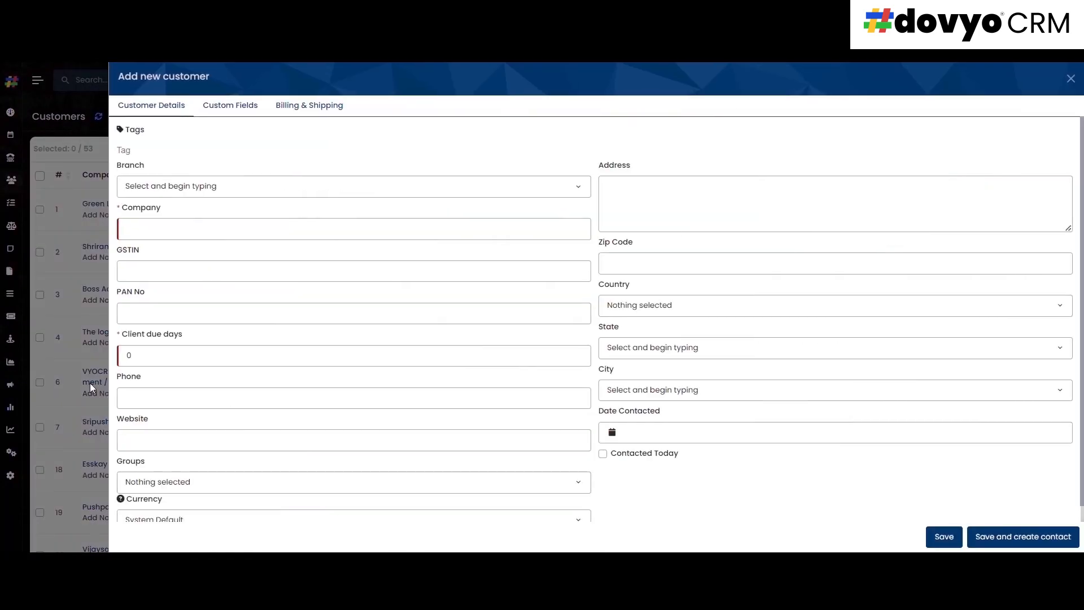
click(211, 486)
click(212, 487)
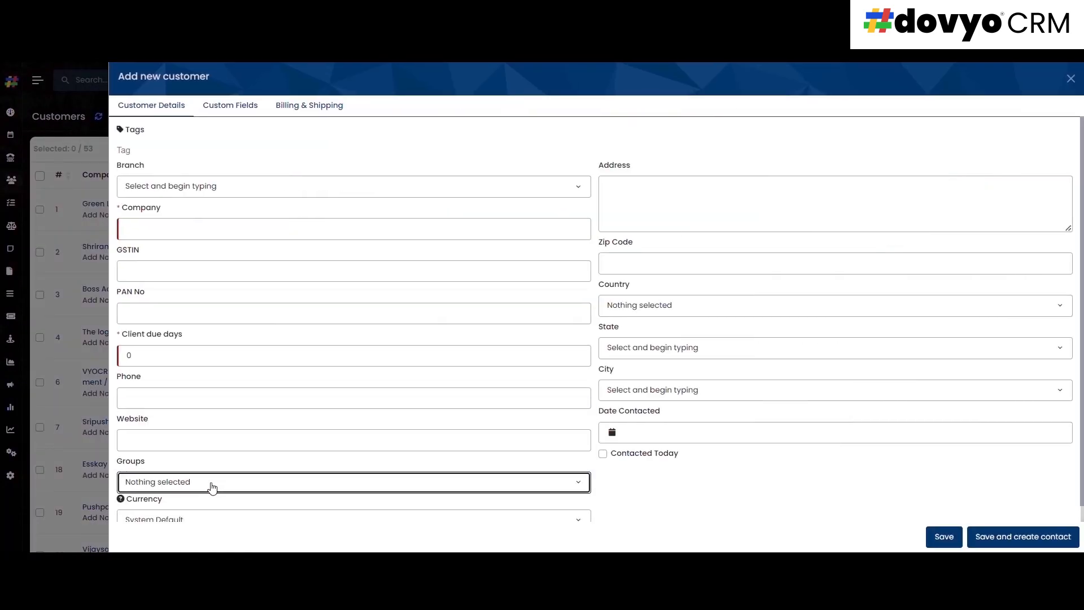
click(1071, 79)
Examine the new custom field form with Customers as the record type it belongs to, and close it unsaved.
click(45, 474)
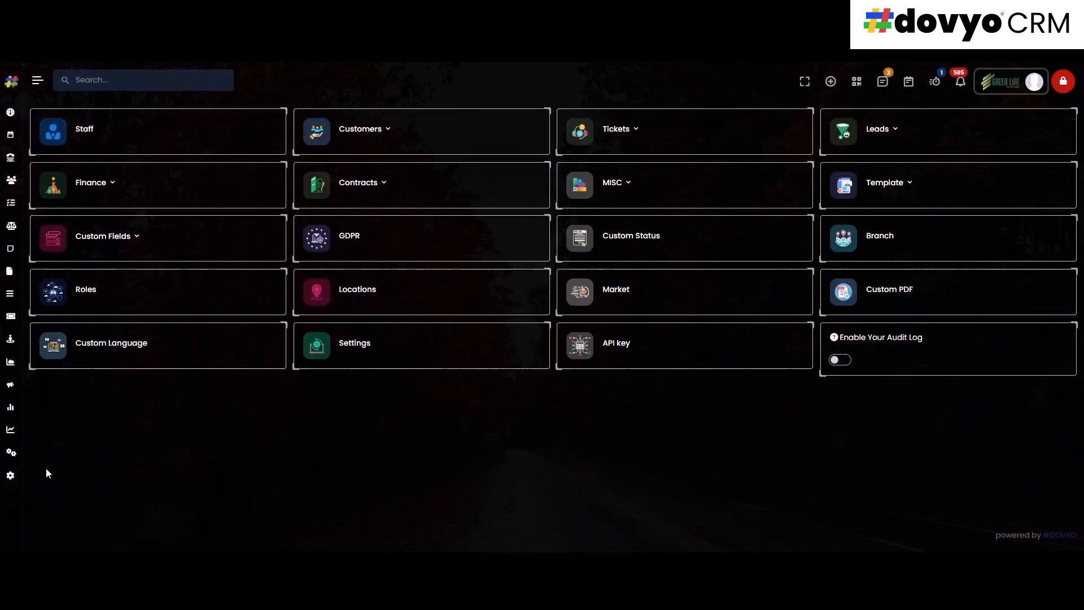
click(103, 238)
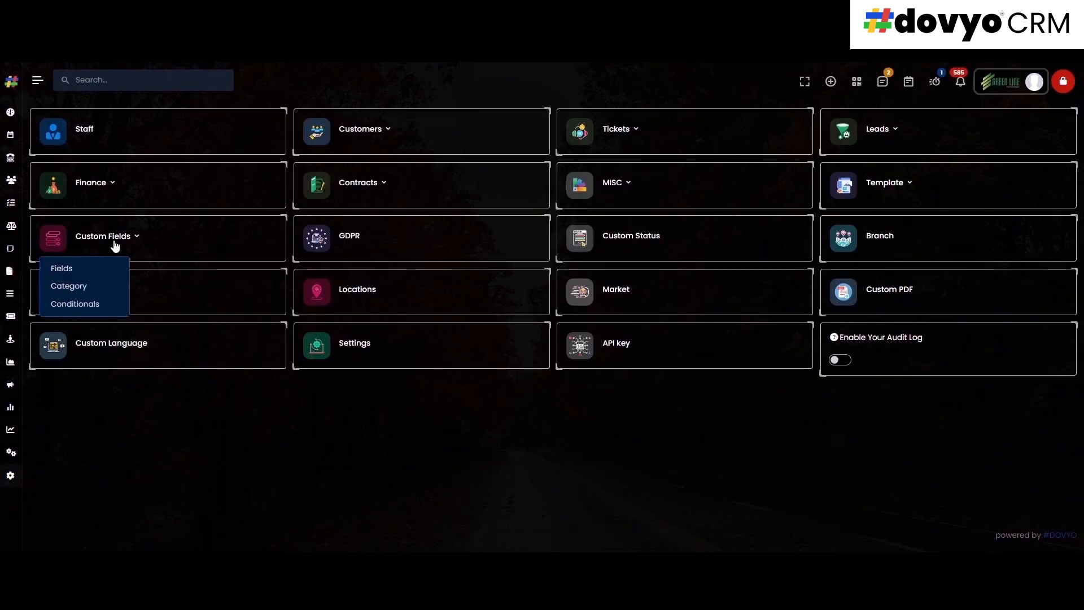
click(67, 264)
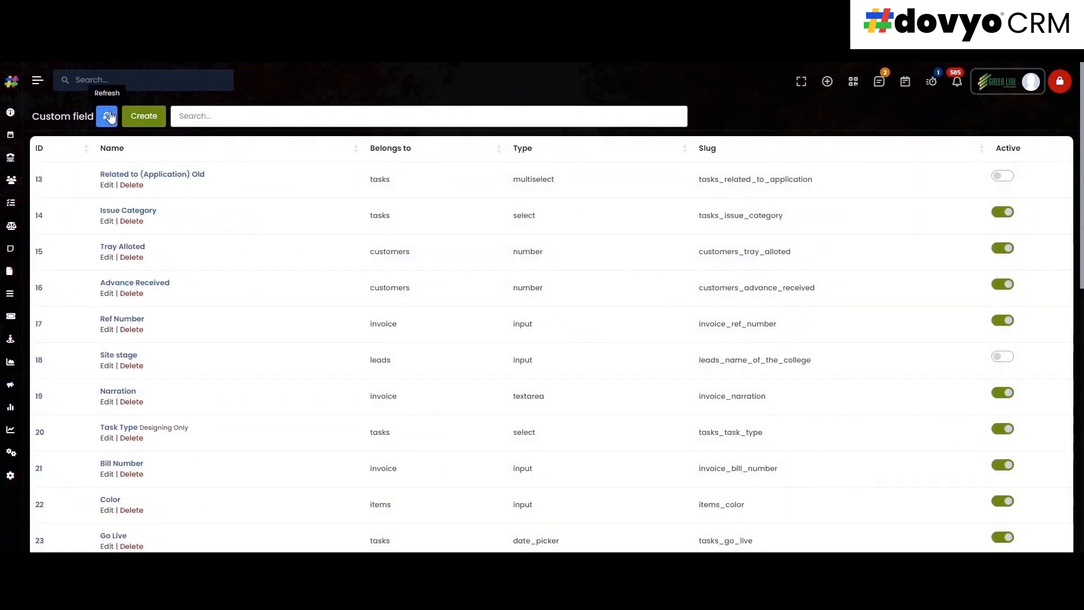
click(144, 117)
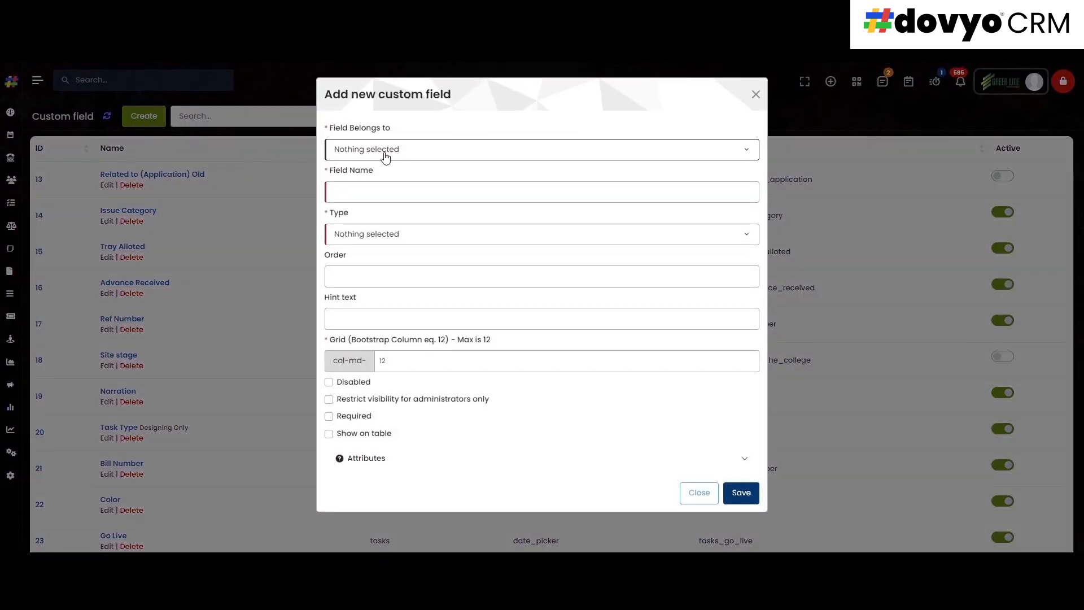
click(385, 153)
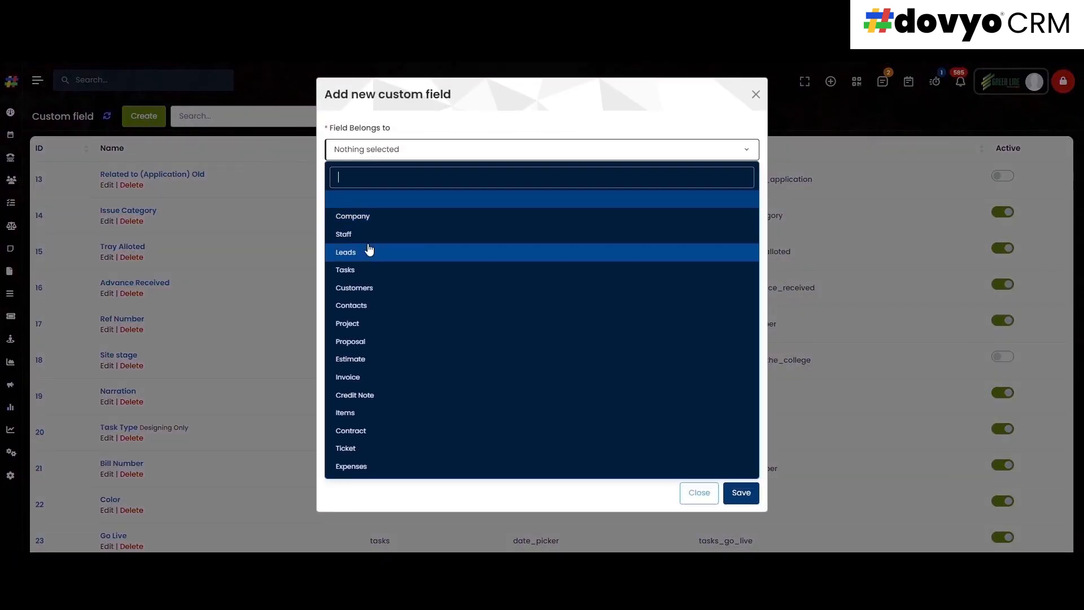
click(388, 293)
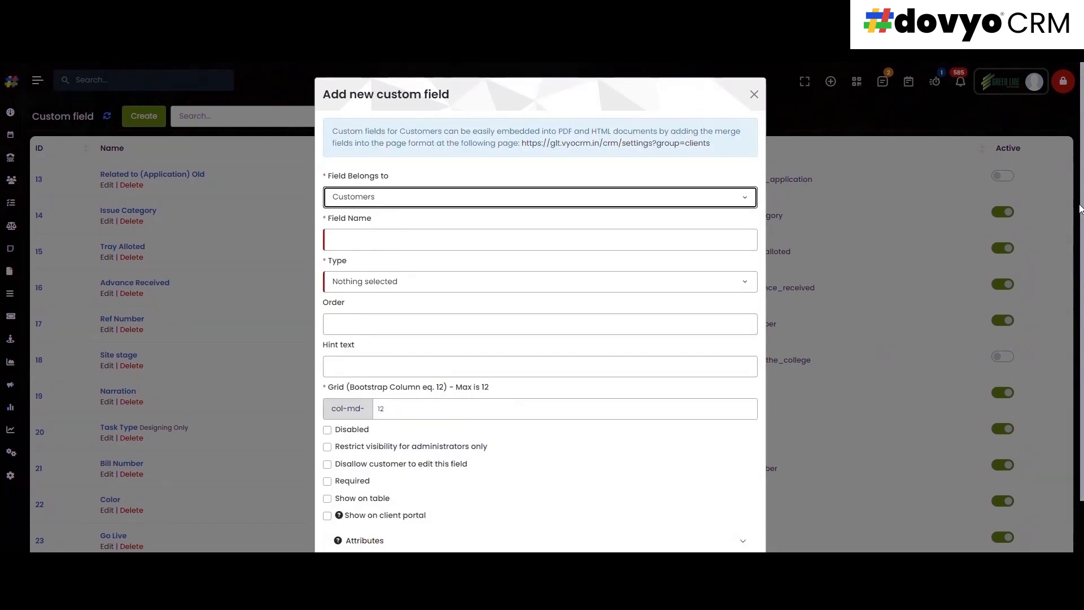
triple_click(347, 218)
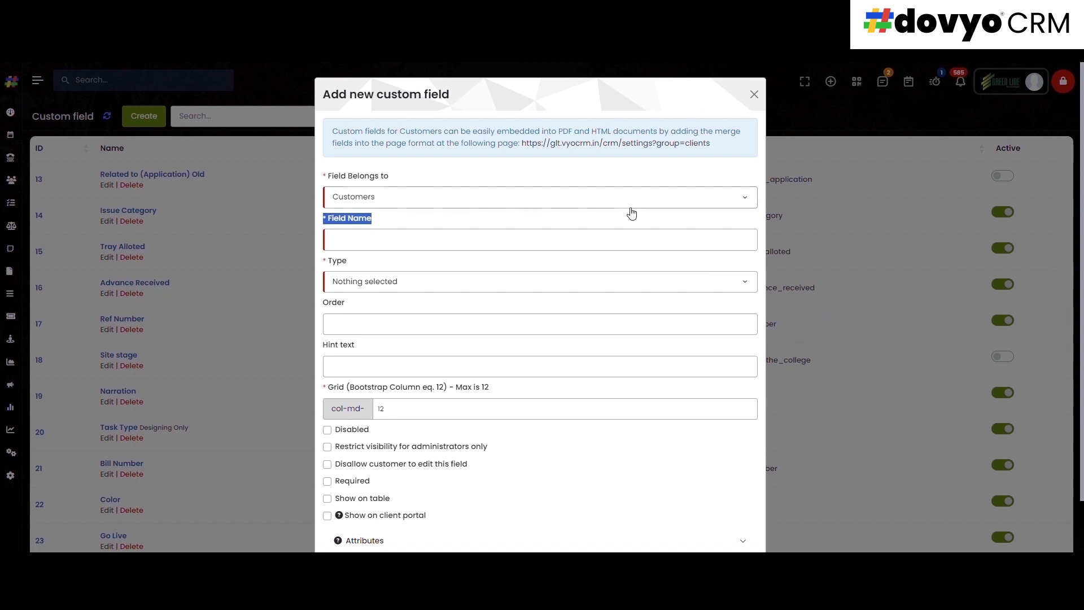
click(618, 235)
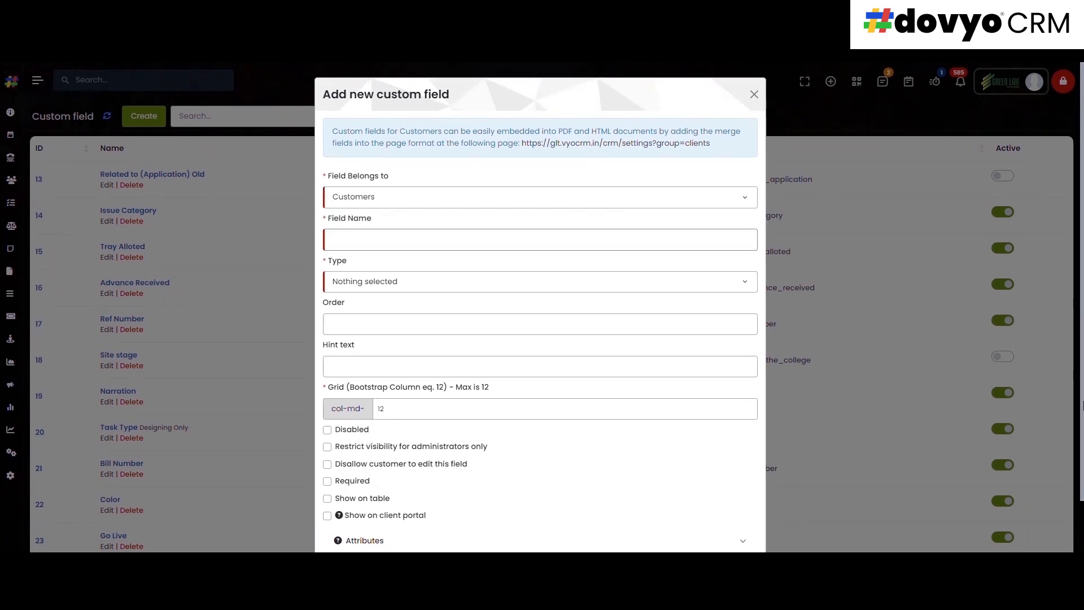
scroll(603, 341, down, 1)
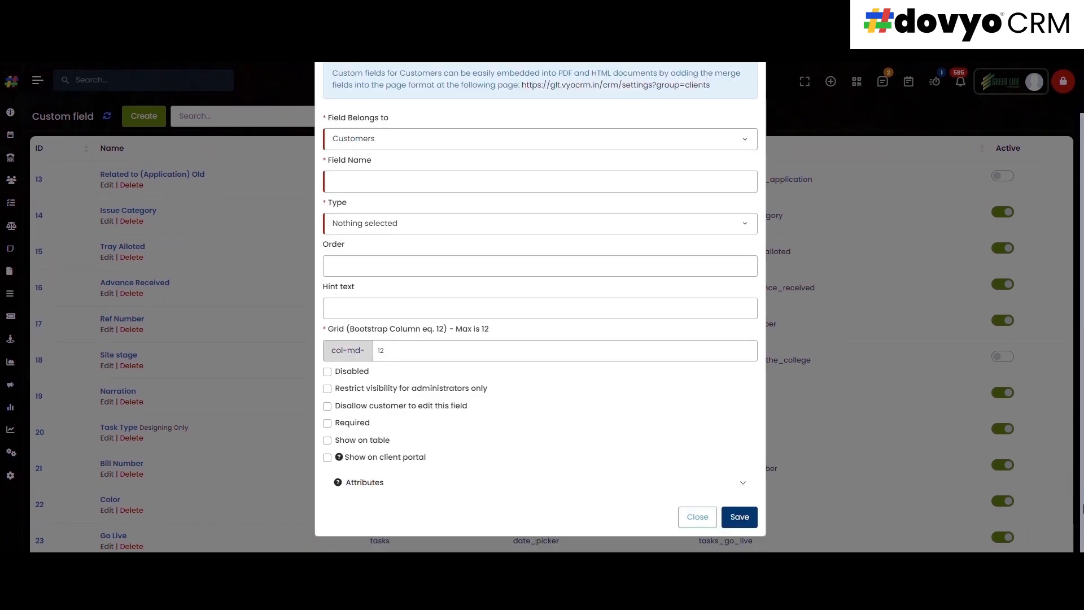
click(697, 517)
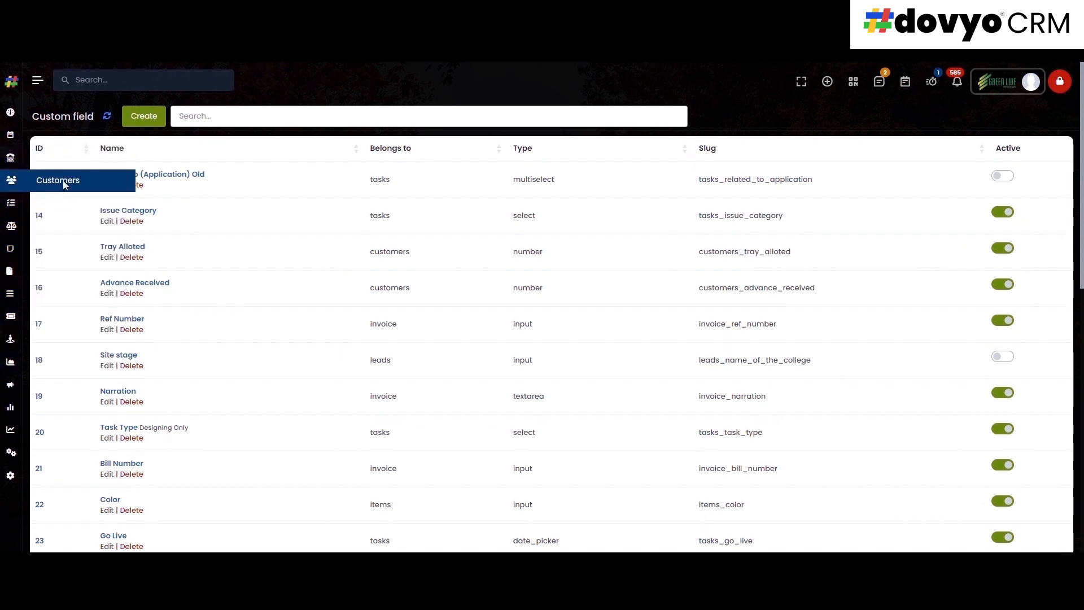
Start a new customer record from the customer list and view its Custom Fields section.
click(23, 183)
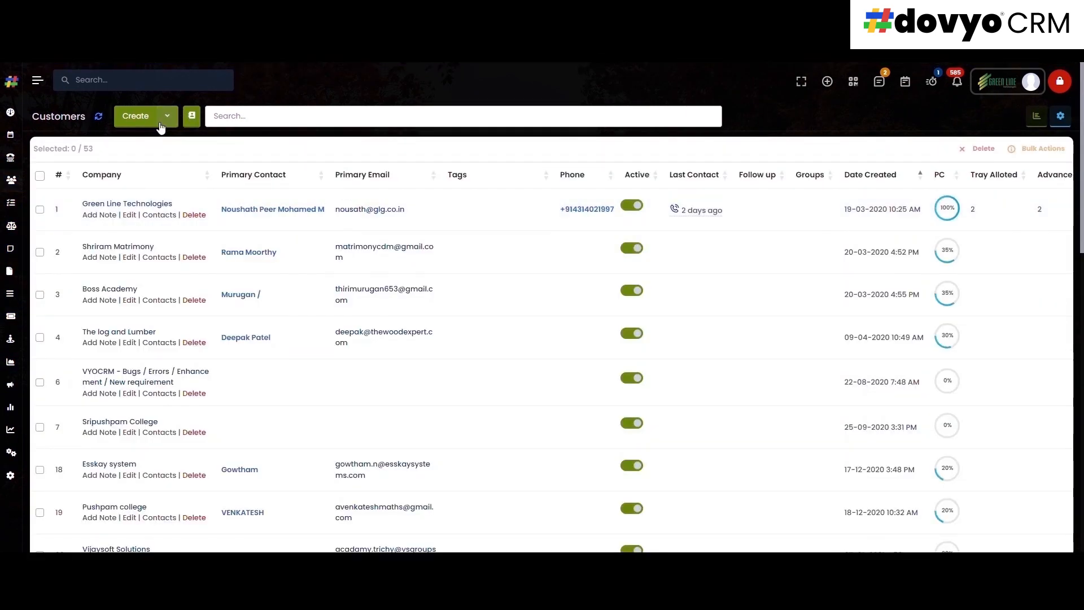
click(133, 115)
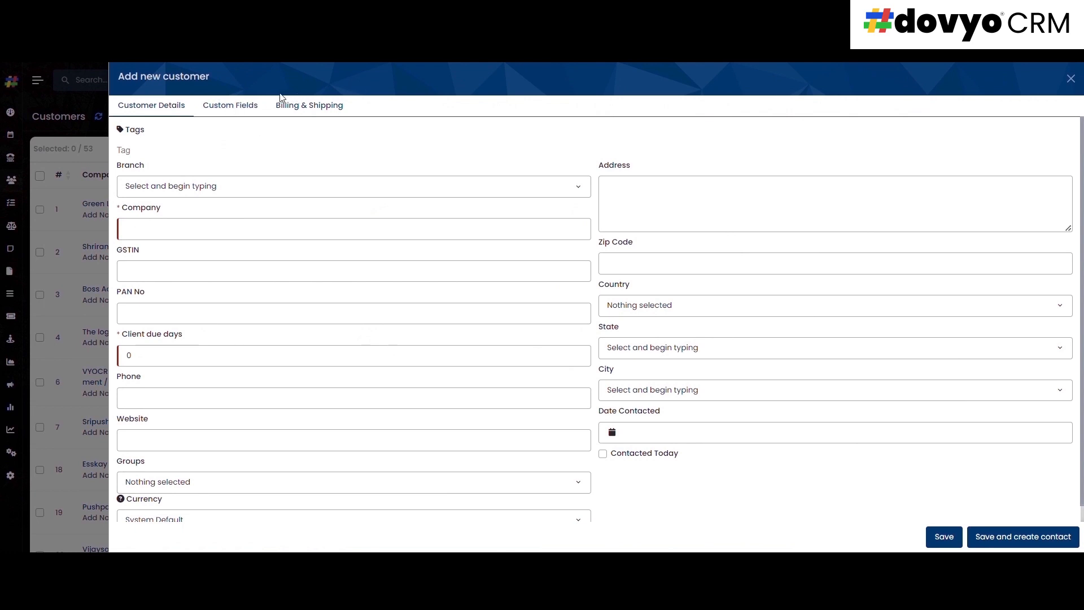
click(251, 105)
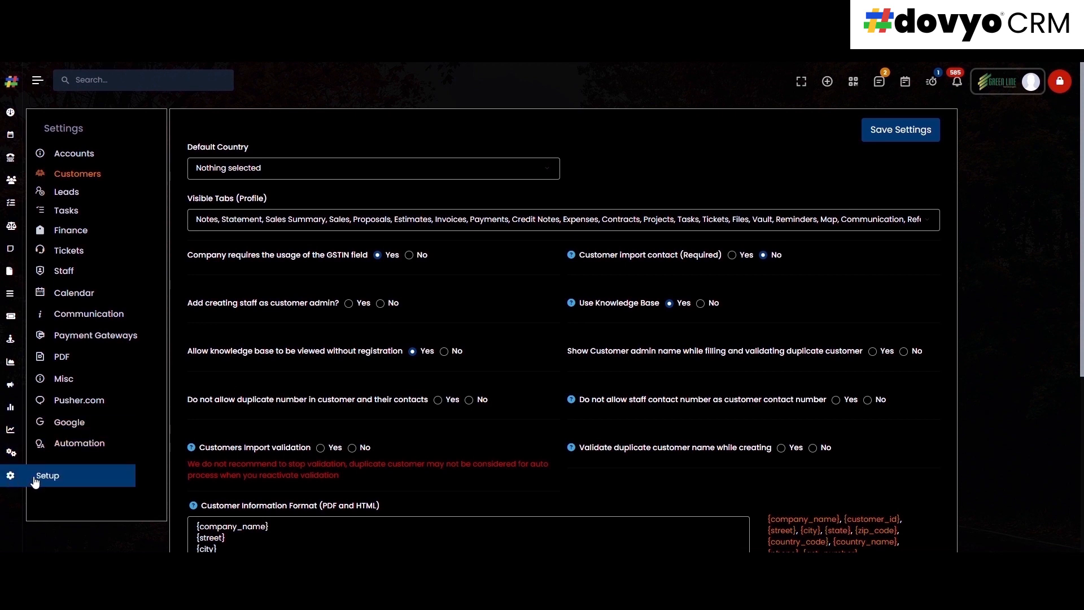
Return to the customer list, check the import option beside Create, and start a new customer to view its Customer Details fields.
click(35, 477)
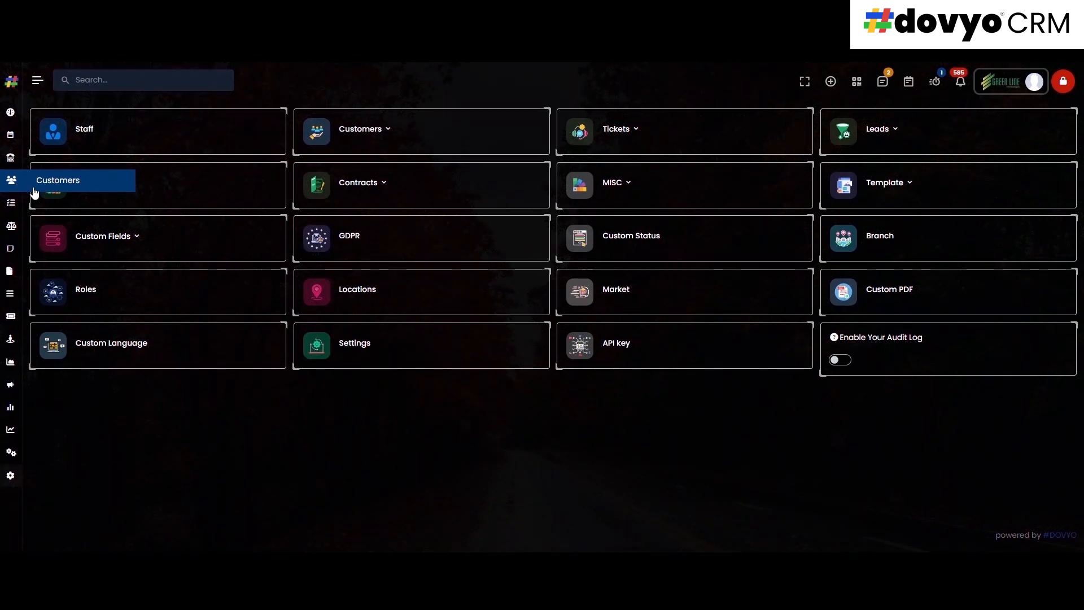
click(54, 182)
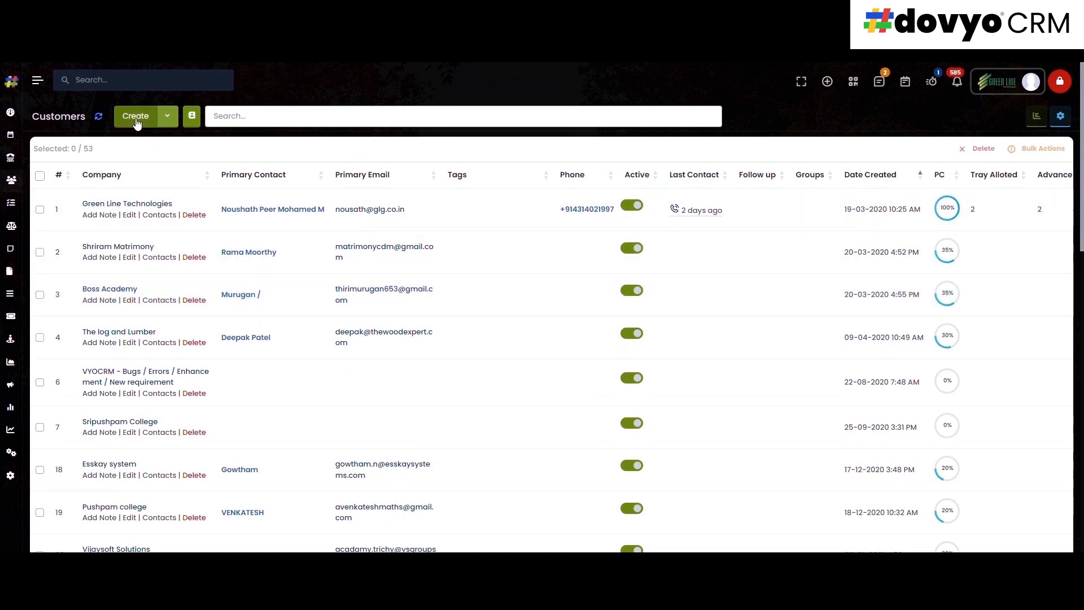
click(173, 123)
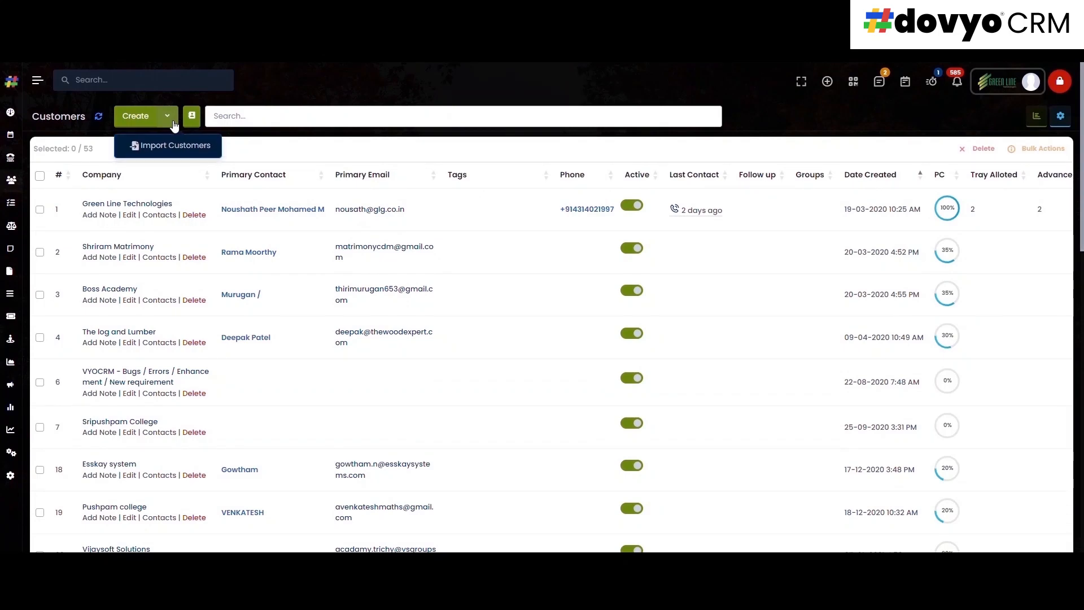
click(141, 118)
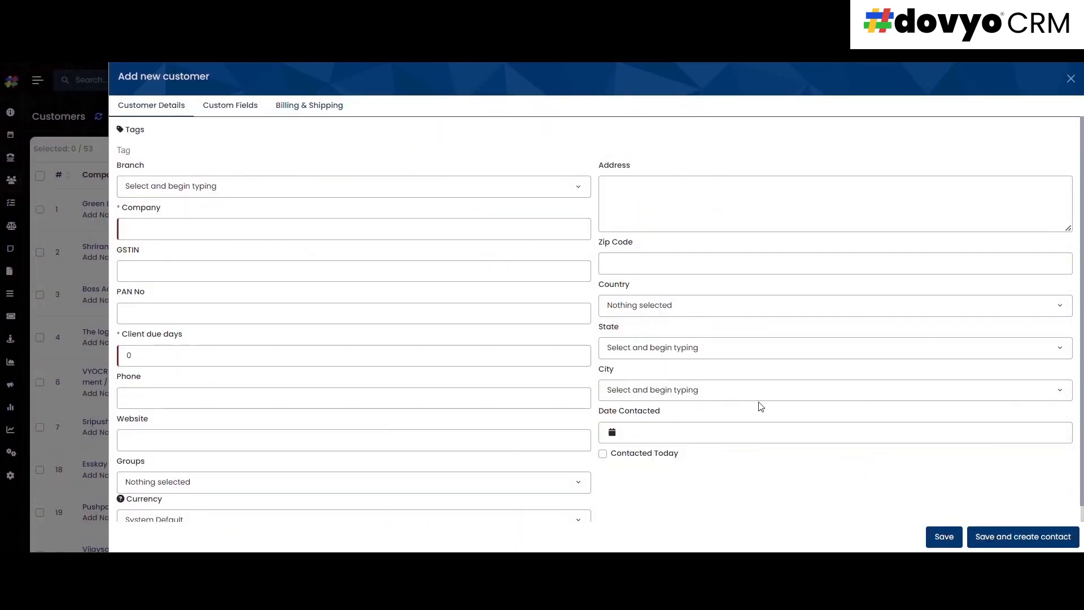
scroll(1079, 303, down, 1)
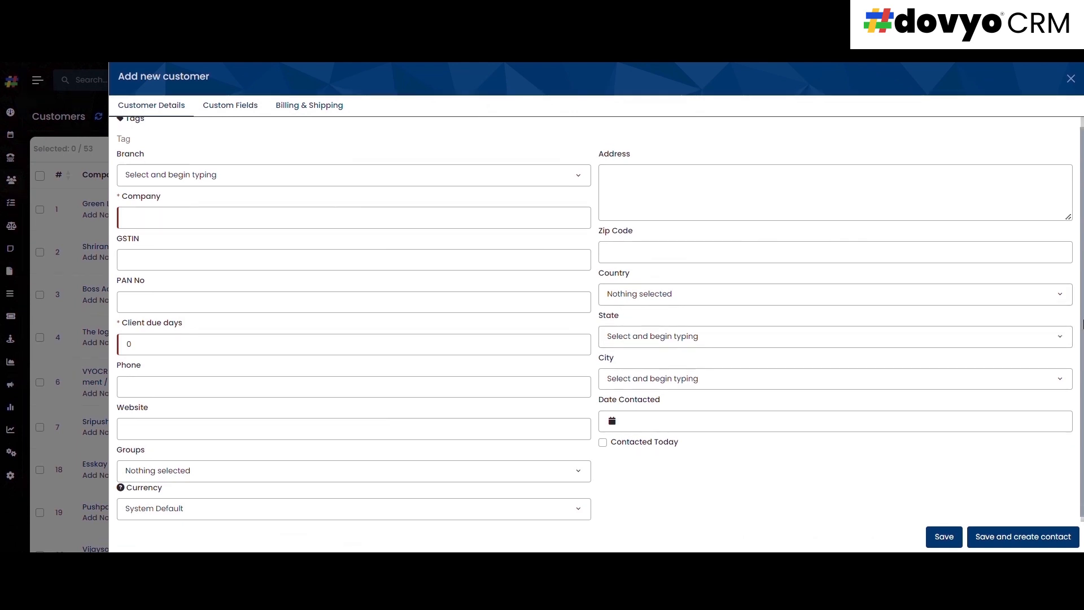
scroll(1020, 272, up, 1)
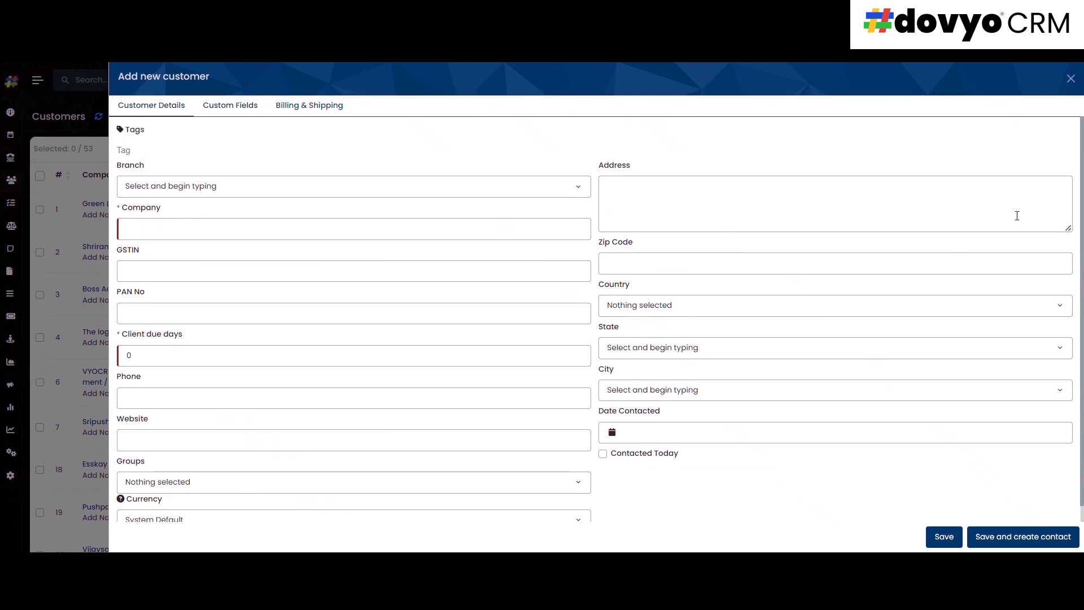
Check the Tags suggestions and the Branch choices in the new customer form without selecting any.
click(139, 150)
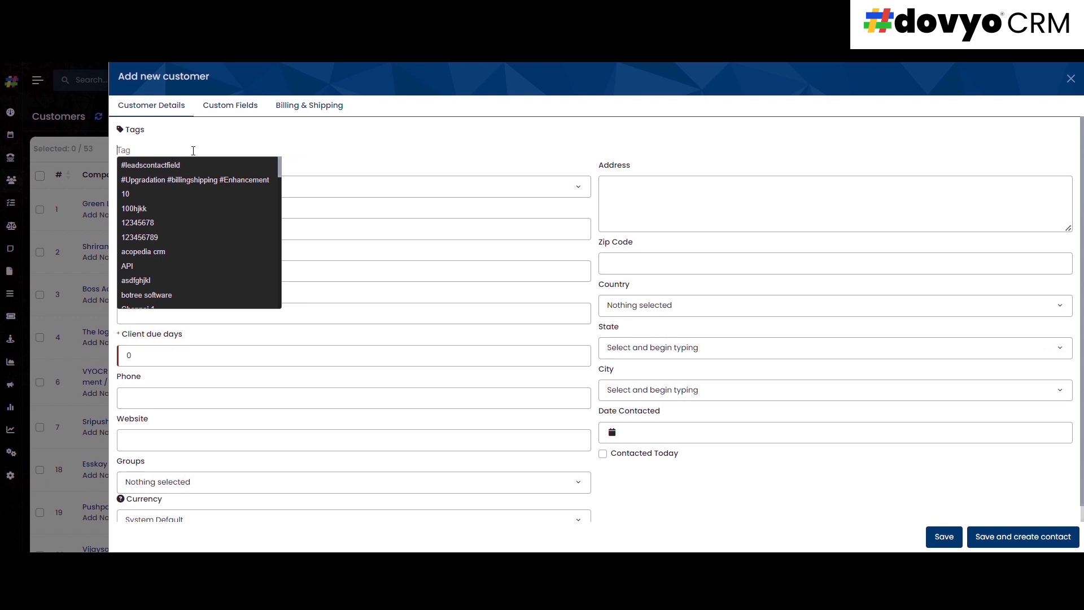
click(332, 168)
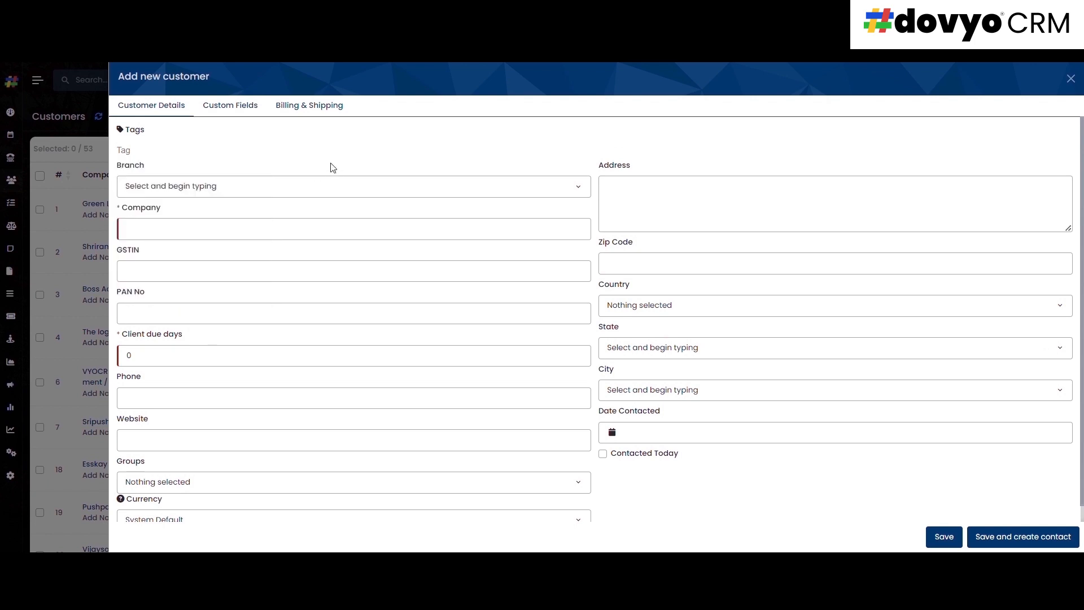
click(169, 189)
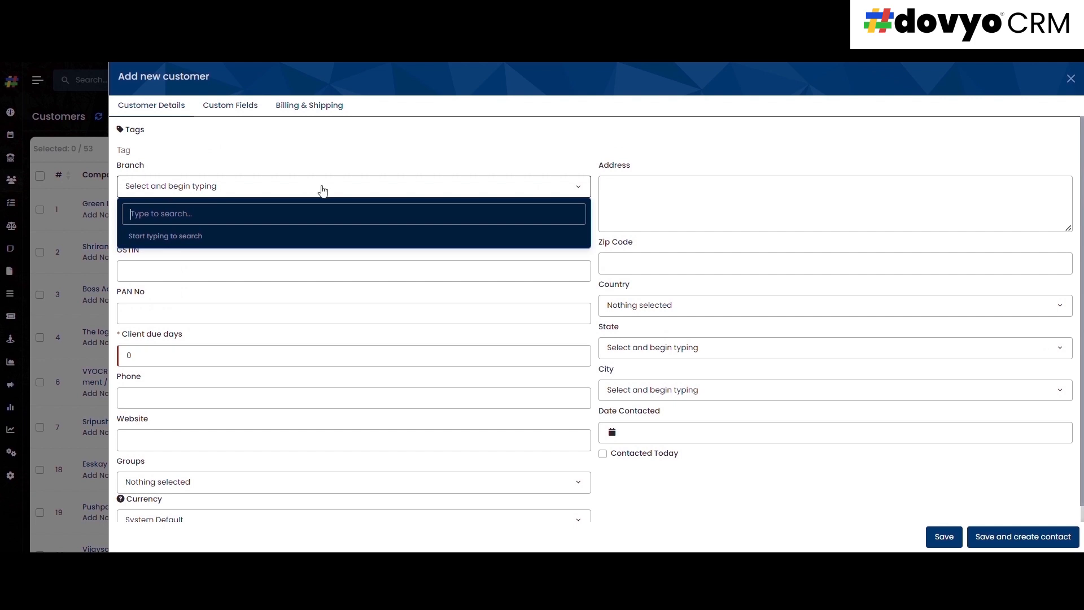
click(341, 192)
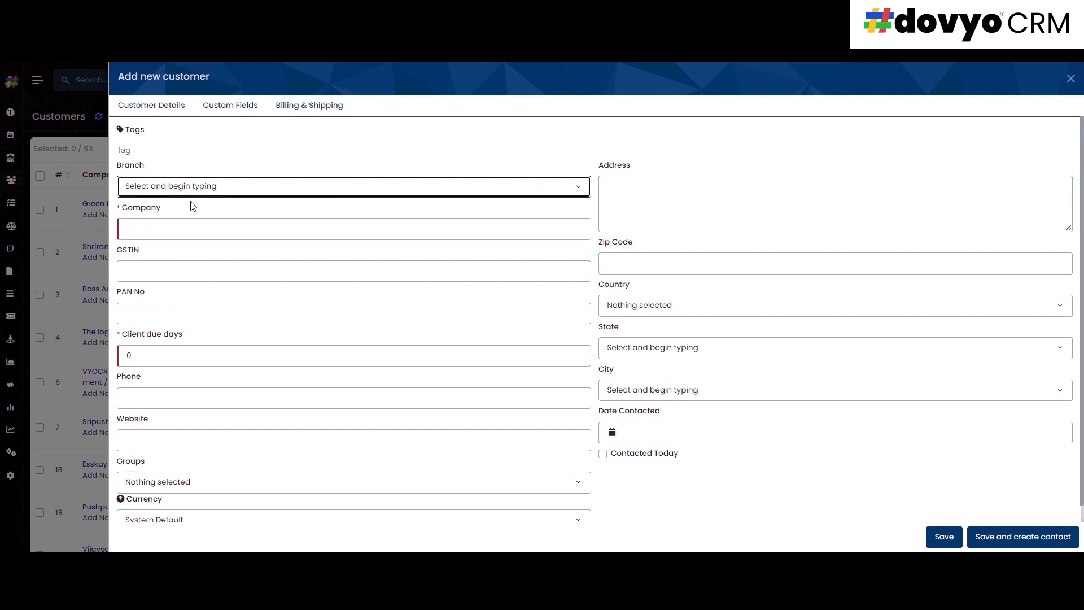
Examine the required Company and Client due days fields in the new customer form without entering values.
drag(172, 211, 108, 212)
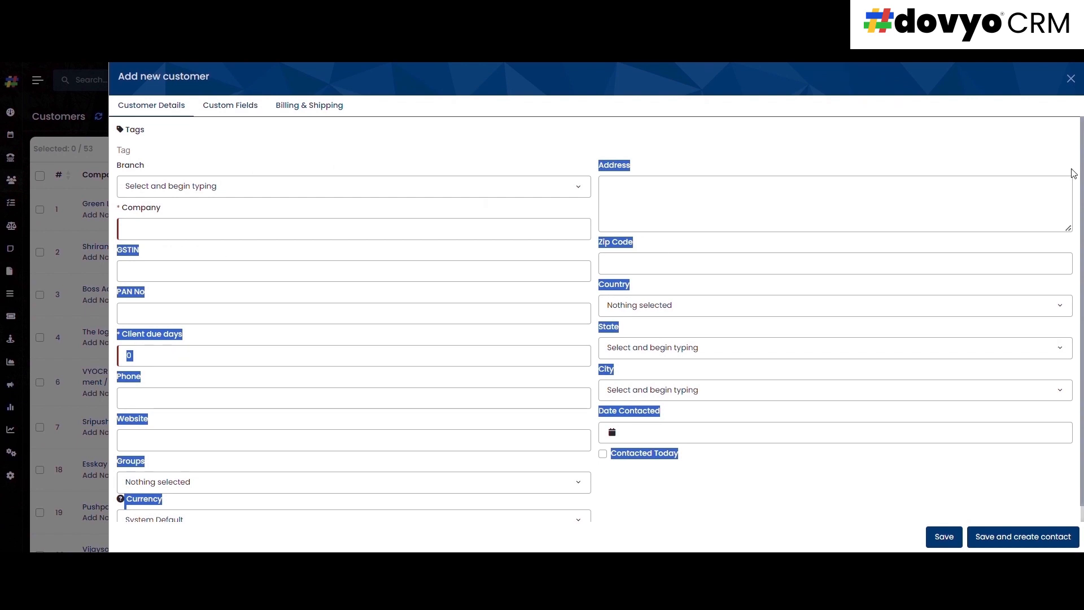
scroll(1073, 173, down, 1)
scroll(1082, 321, up, 1)
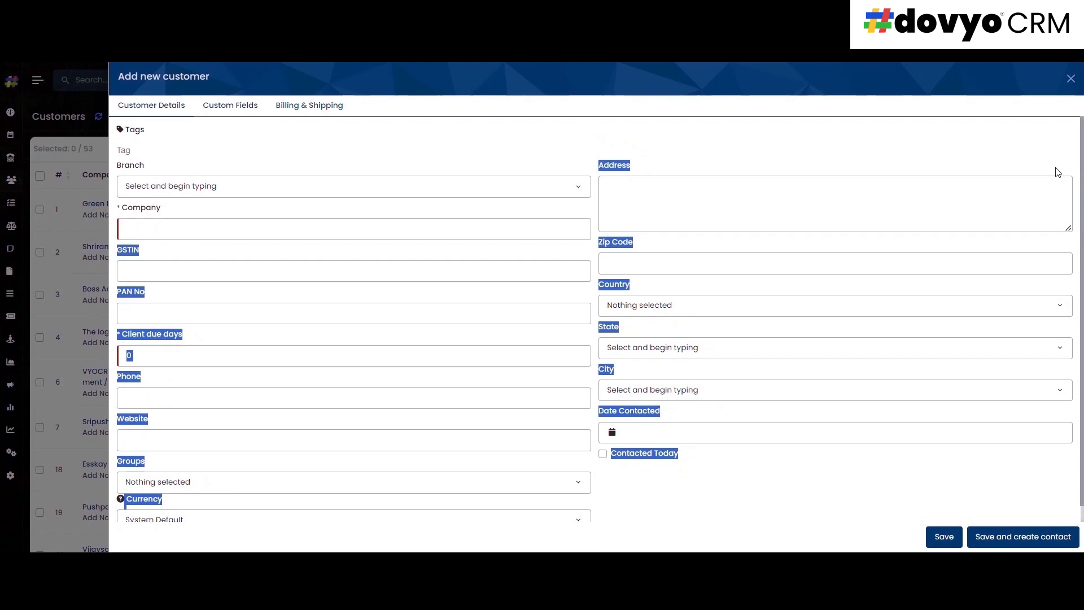
click(127, 233)
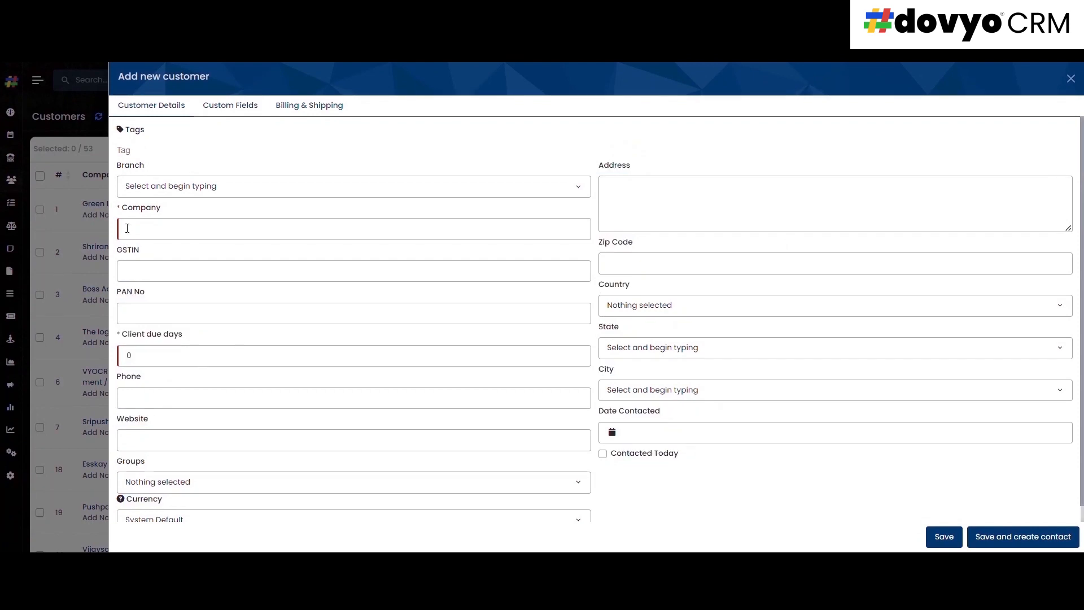
double_click(134, 358)
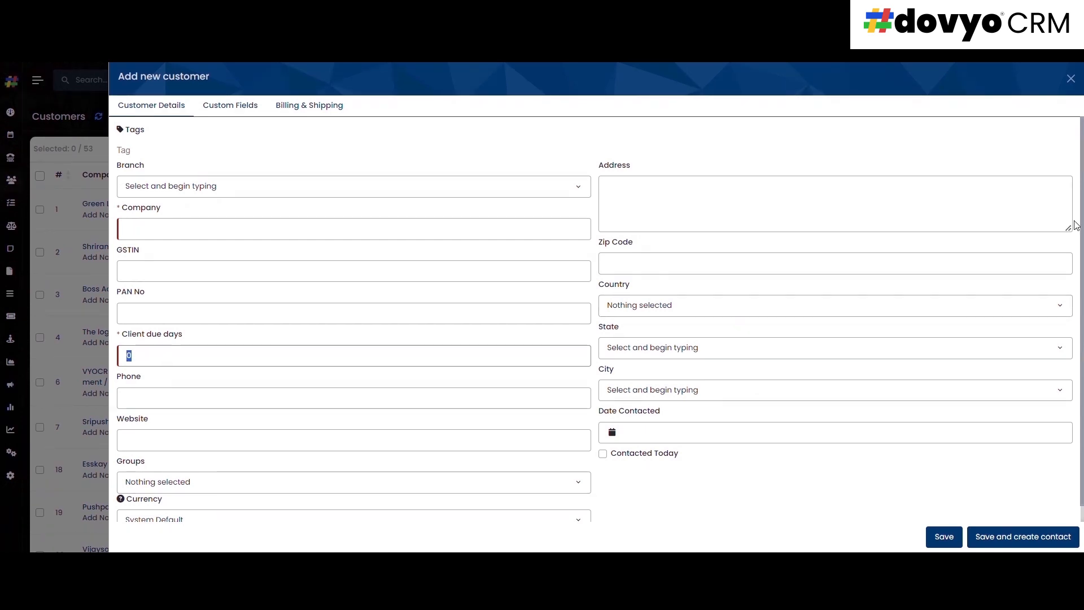
click(1081, 249)
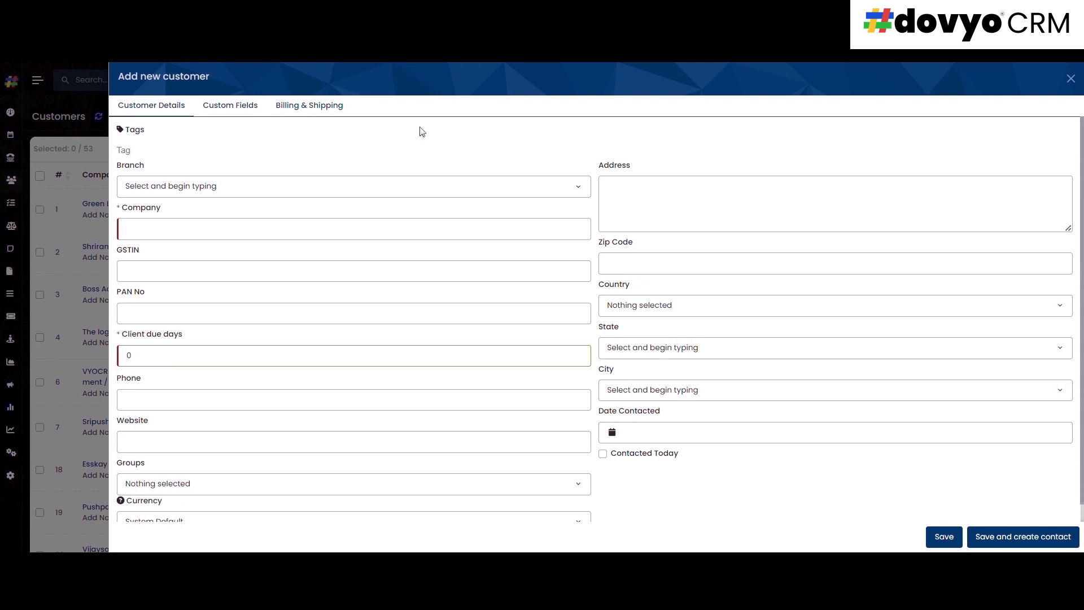
View the new customer form's Custom Fields and Billing & Shipping sections, then close the form without saving.
click(238, 107)
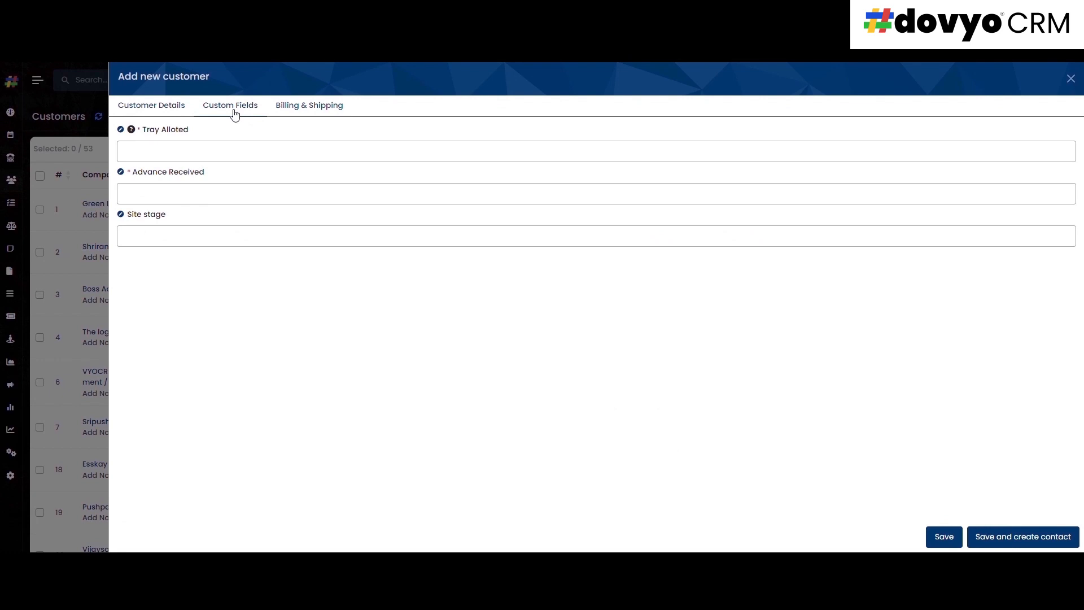
click(315, 112)
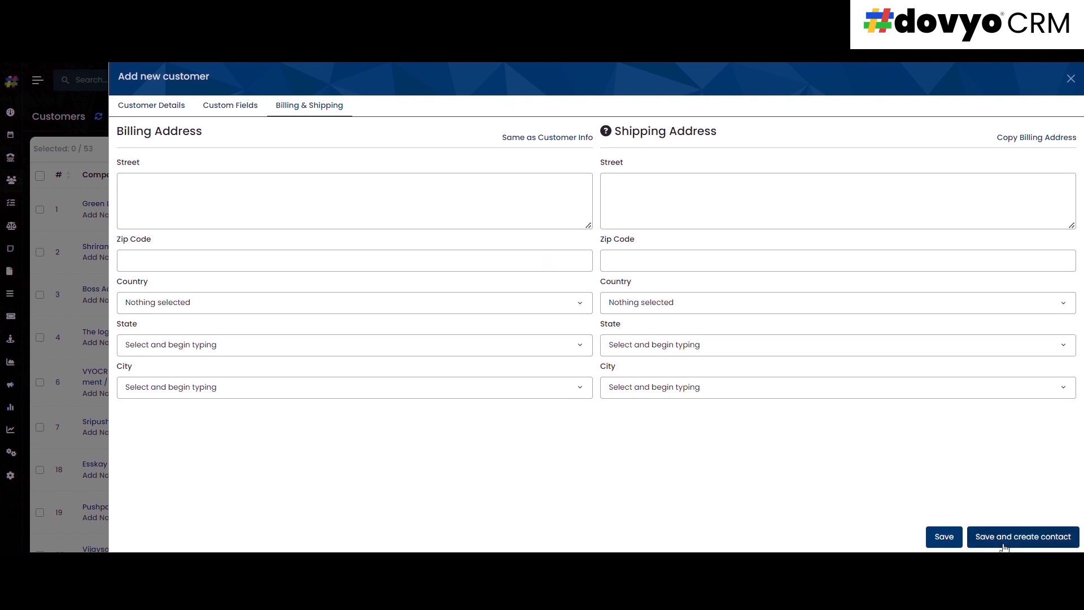
click(1072, 81)
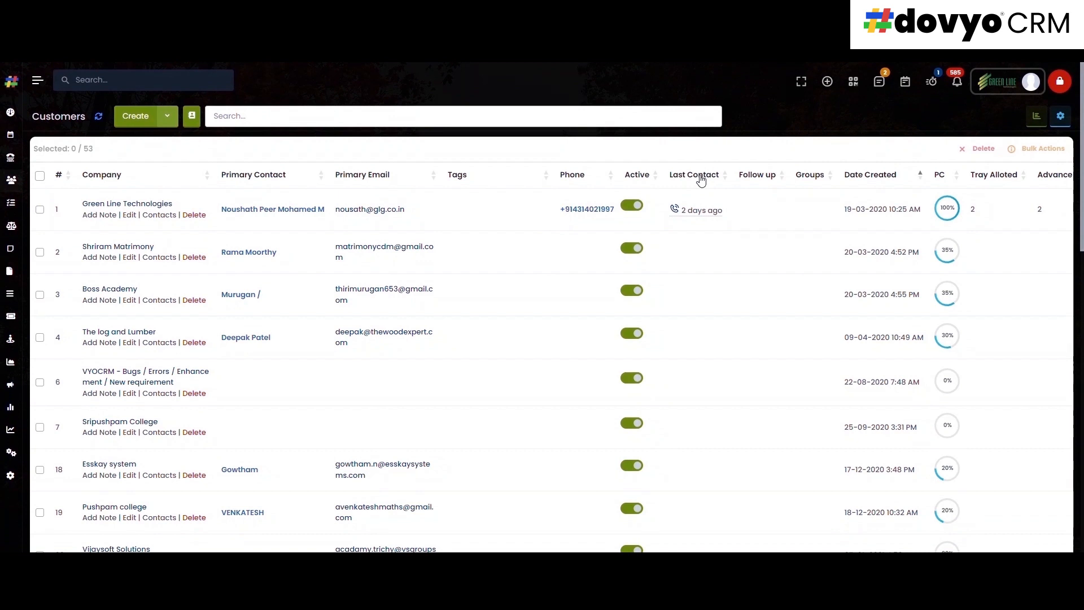
Open the customer import page and review the CSV format instructions and the sample column table.
mouse_move(688, 211)
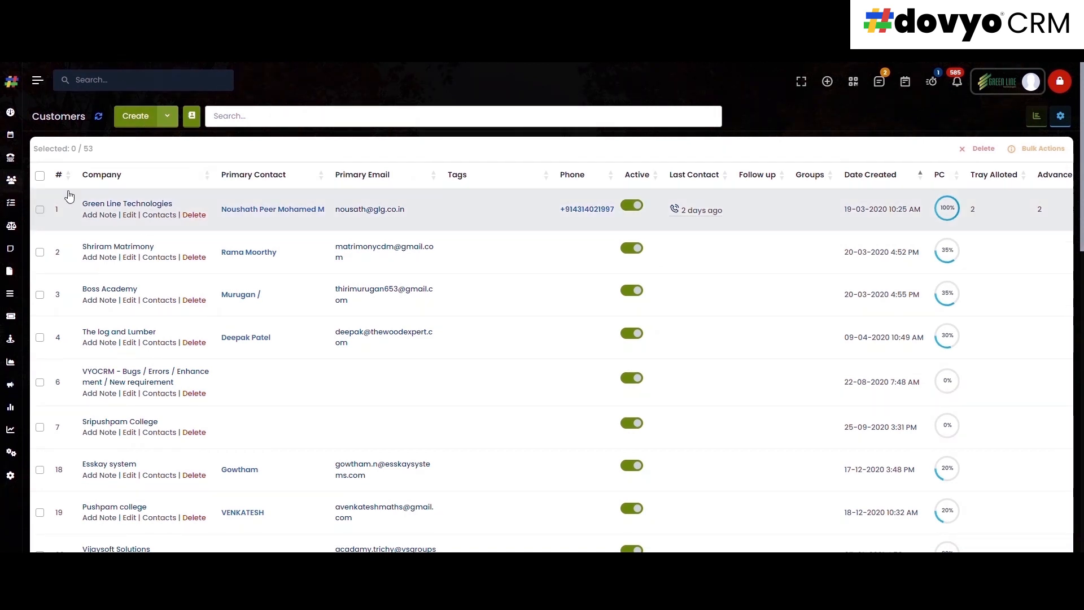
click(168, 116)
click(172, 148)
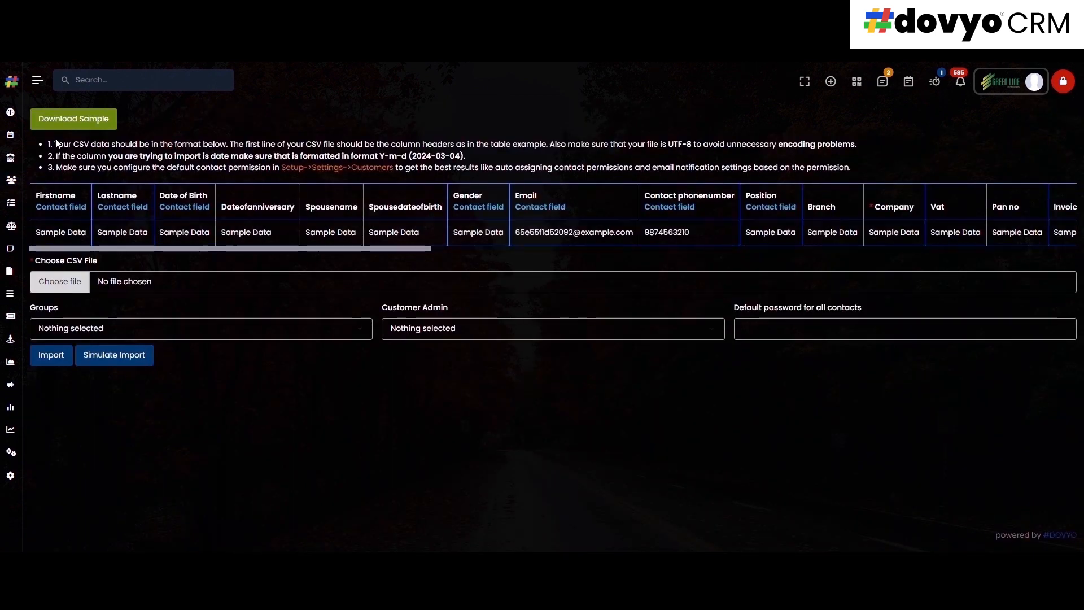
drag(163, 246, 139, 212)
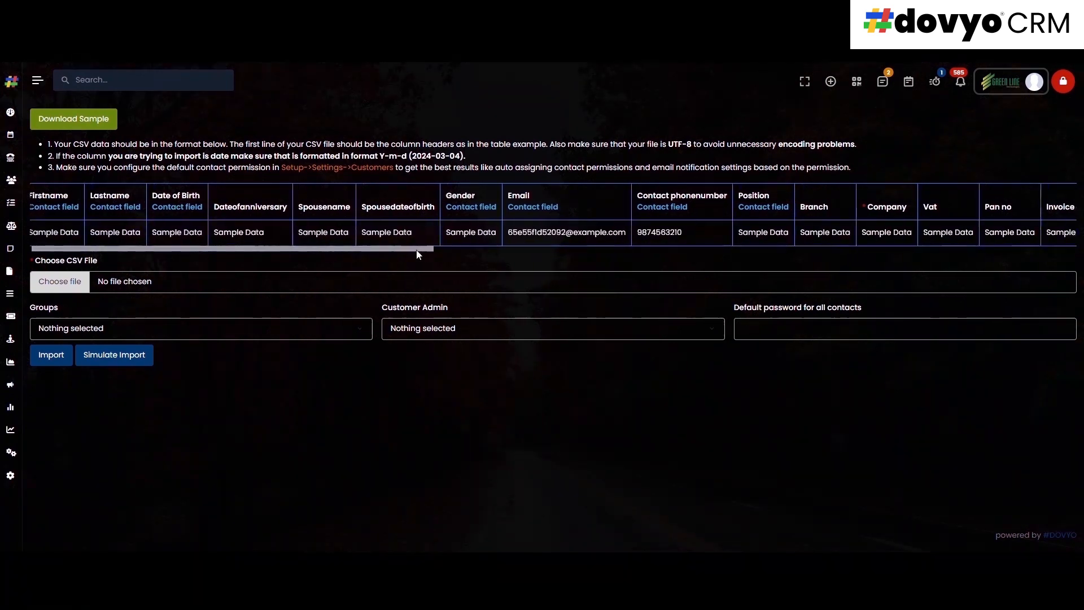
drag(74, 145, 98, 145)
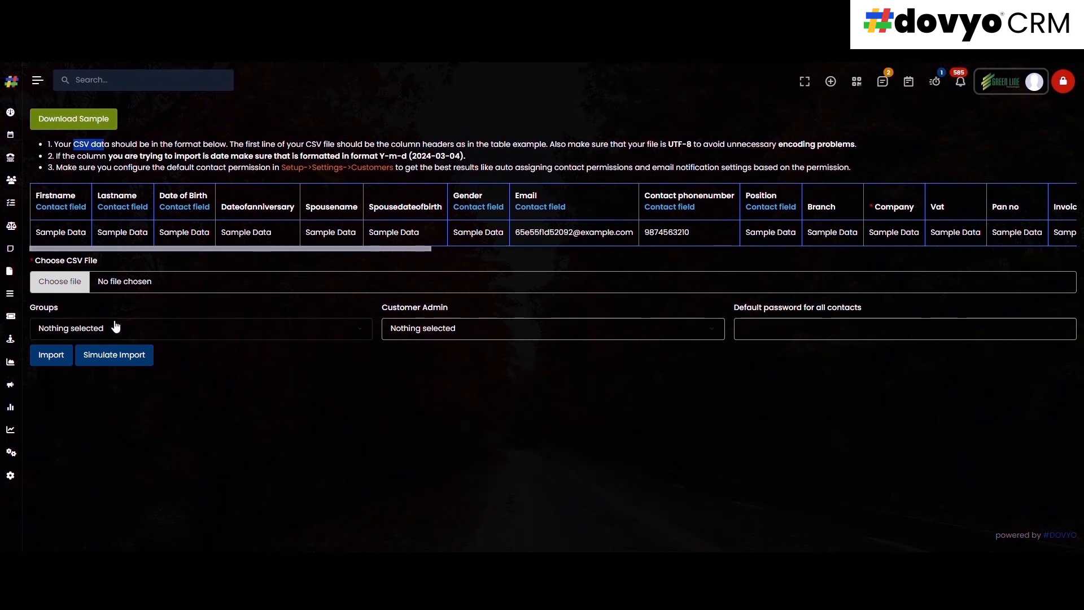
Check the Groups and Customer Admin choices for the import without selecting any.
click(149, 331)
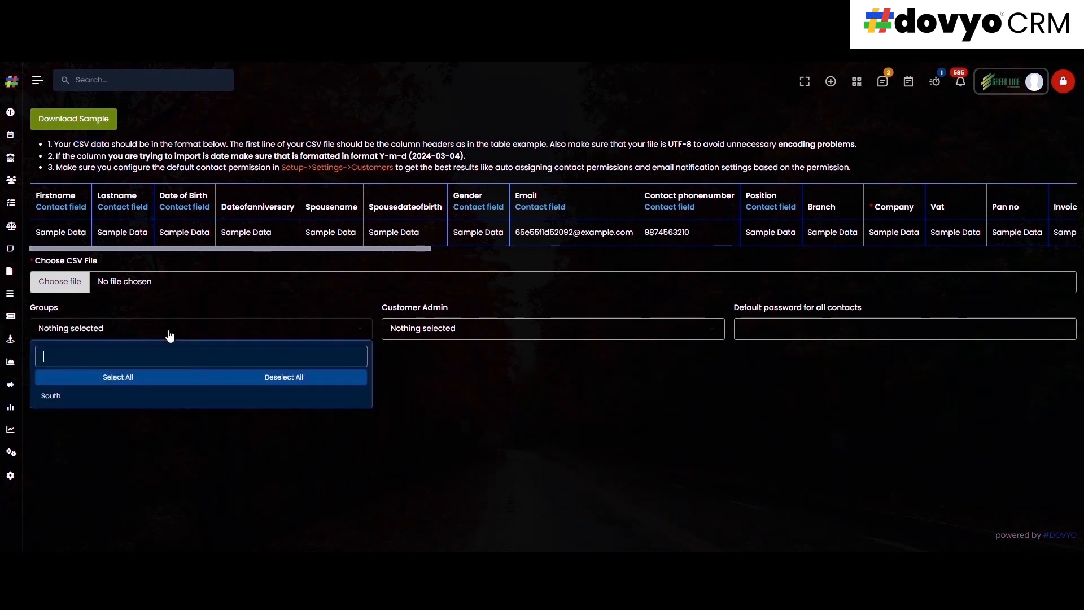
click(221, 333)
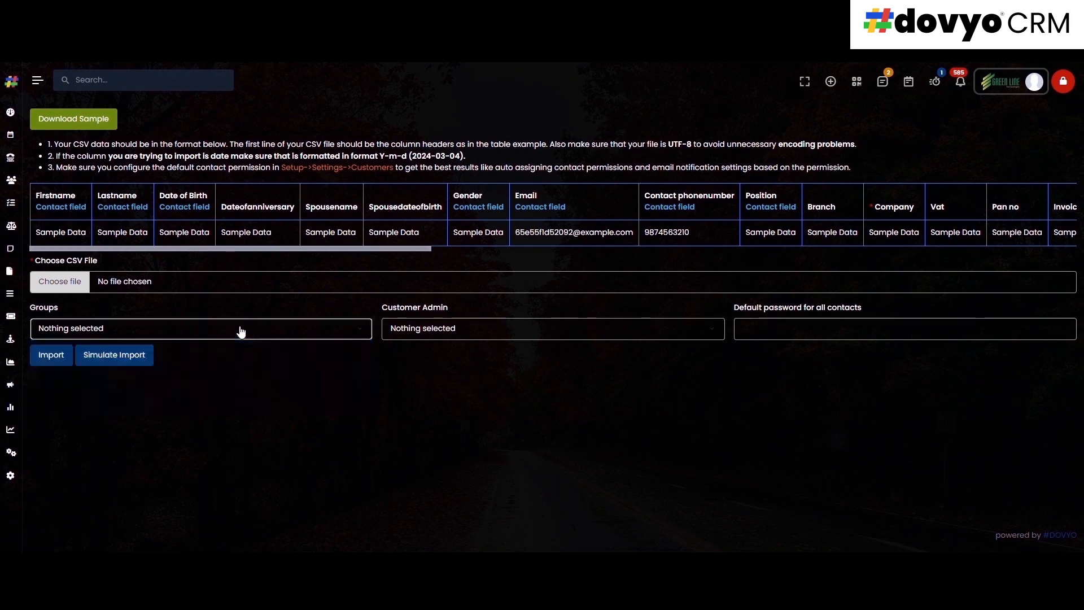
click(406, 337)
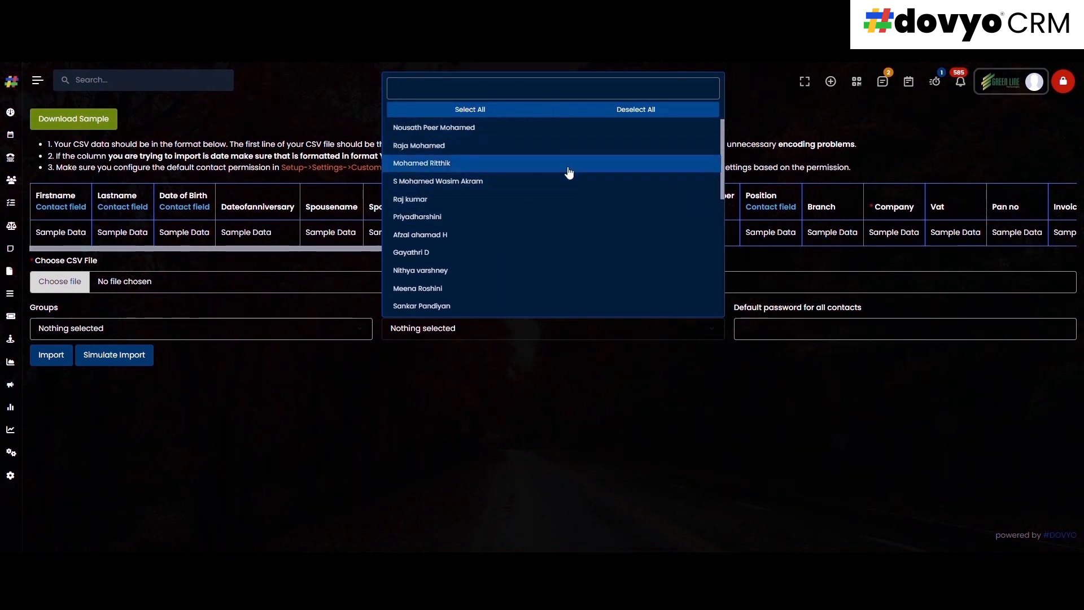
click(448, 335)
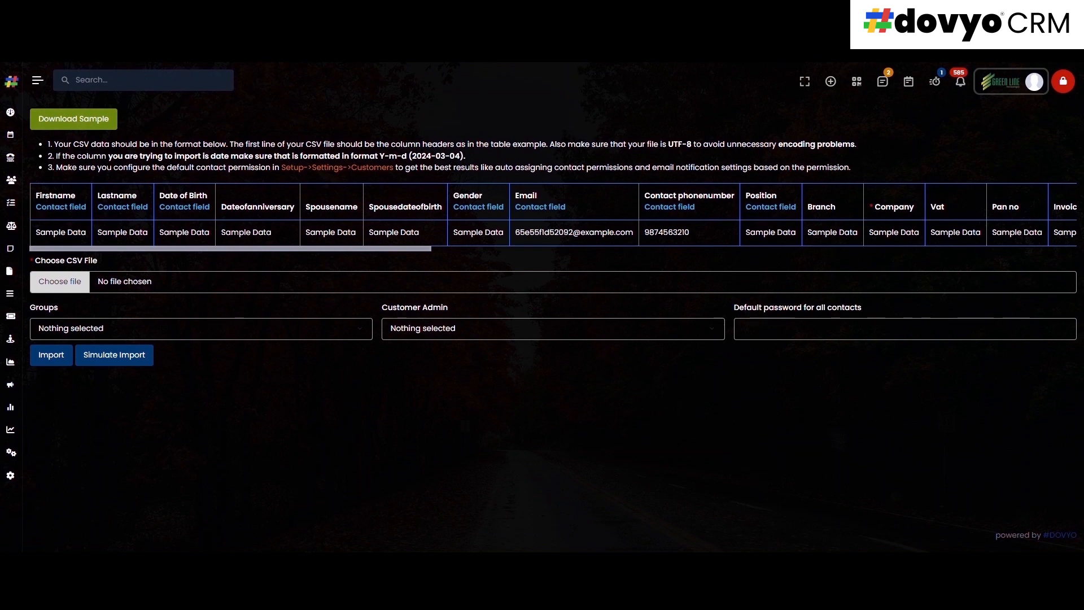
Open the Green Line Technologies profile from the customer list and examine its primary contact, last contact, last edit and creation details.
click(49, 181)
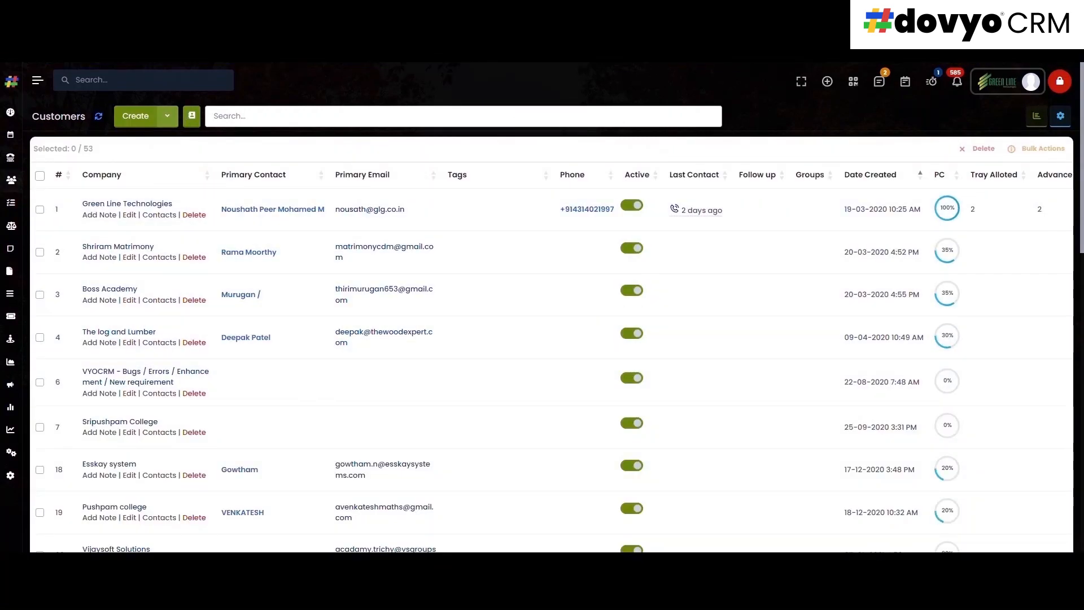
click(127, 205)
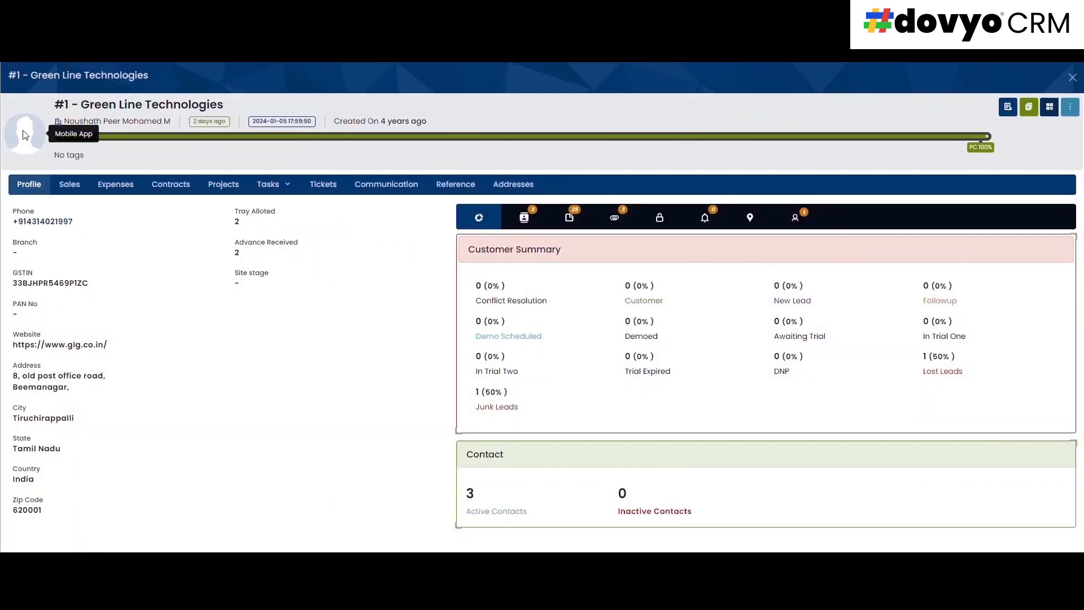
drag(82, 104, 182, 101)
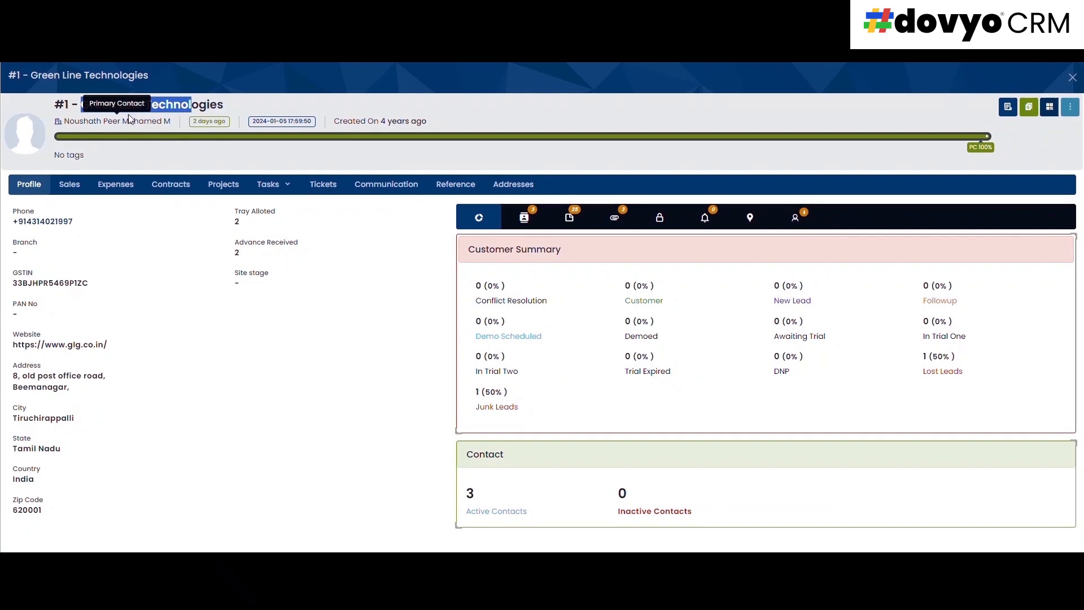
mouse_move(215, 126)
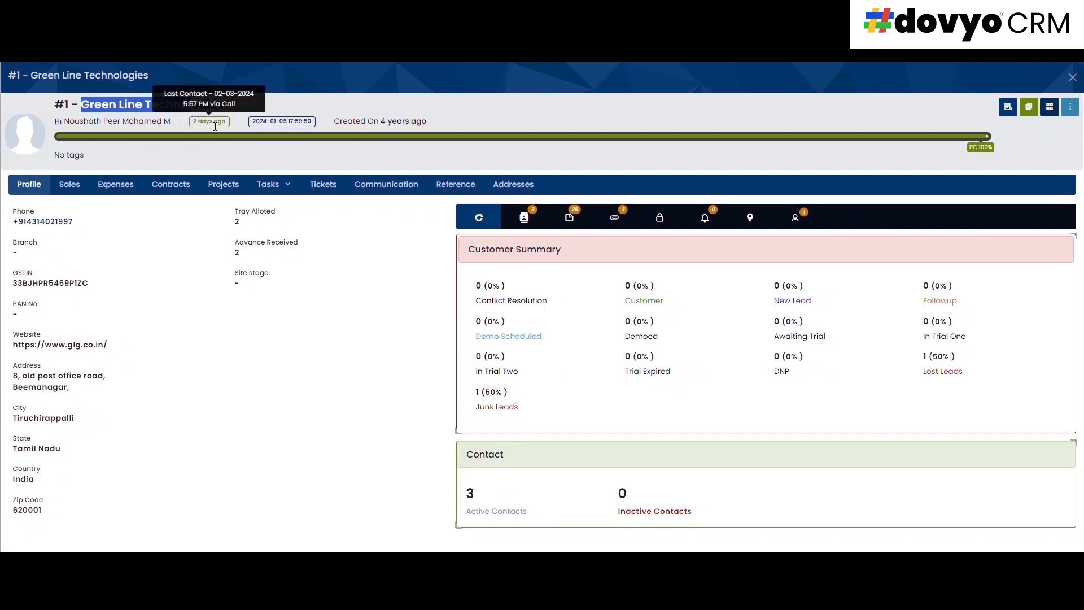
mouse_move(292, 124)
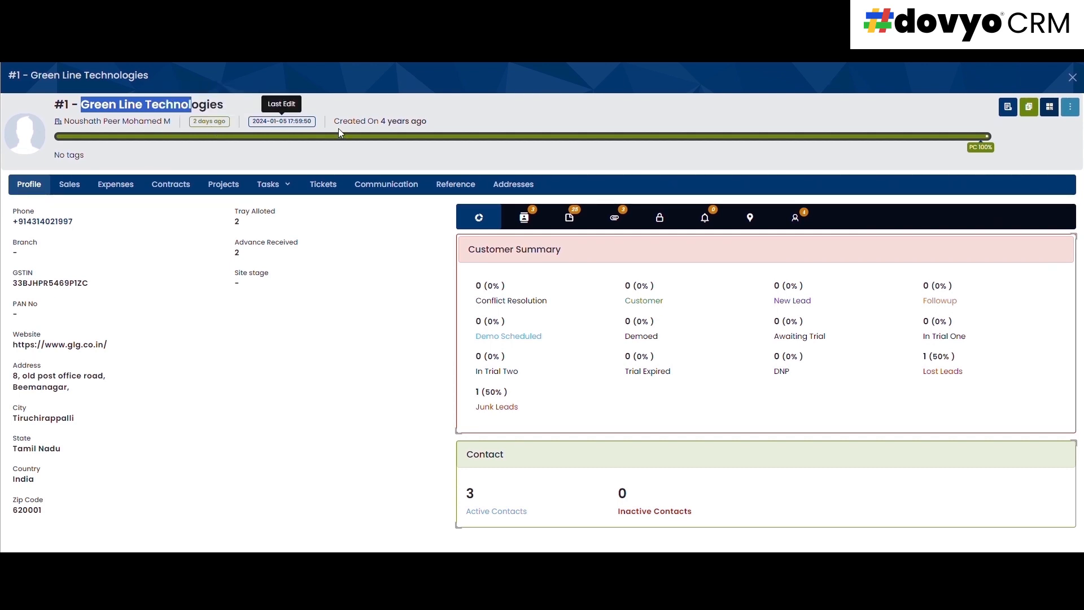
mouse_move(403, 127)
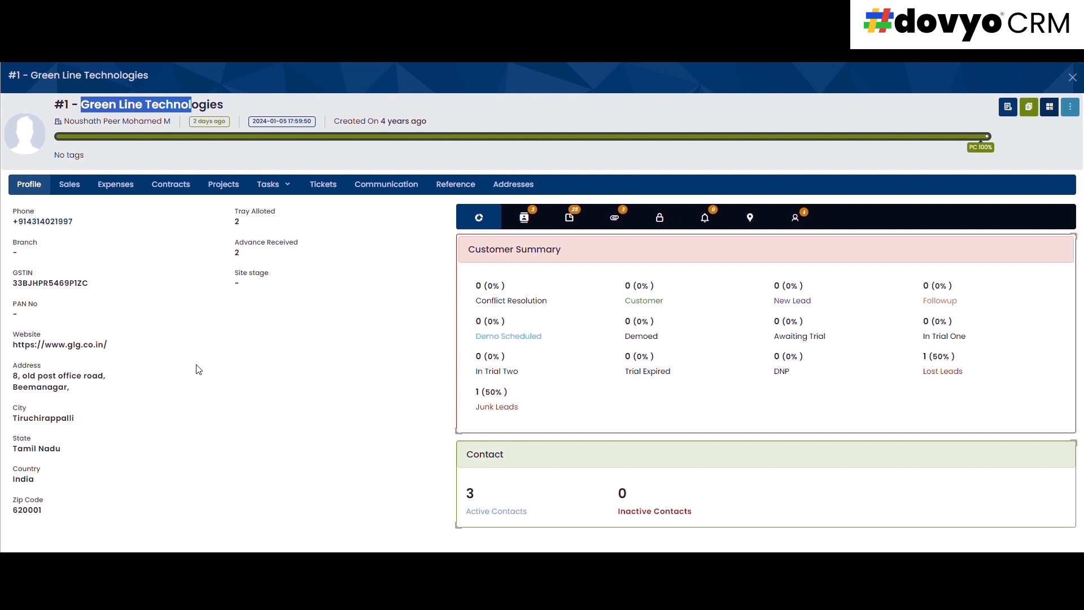
View the Green Line Technologies sales records, going through proposals, estimates, invoices, payments and credit notes.
click(79, 187)
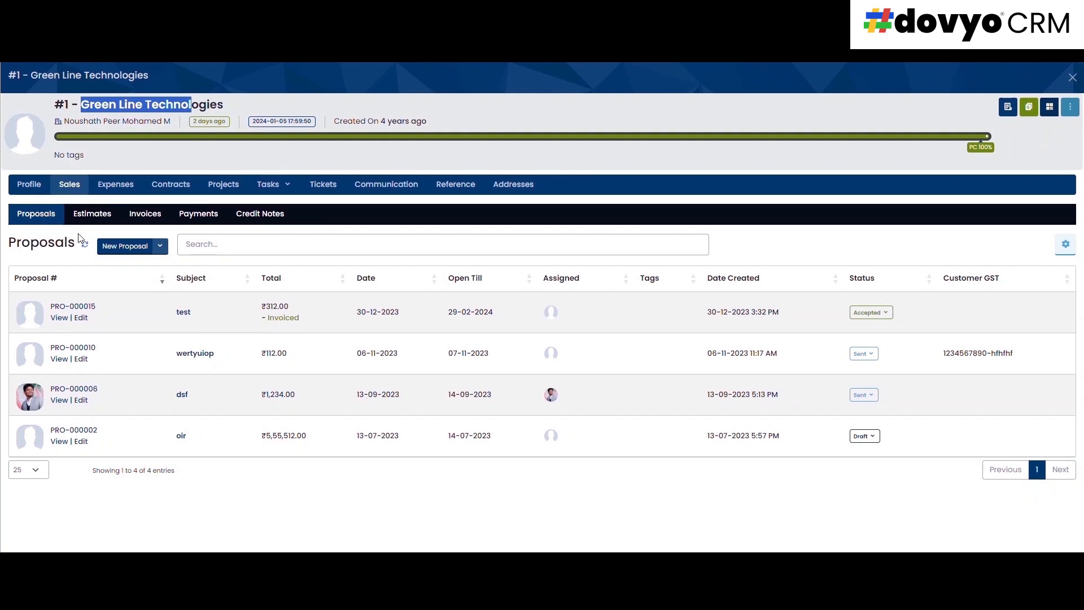
click(89, 218)
click(142, 214)
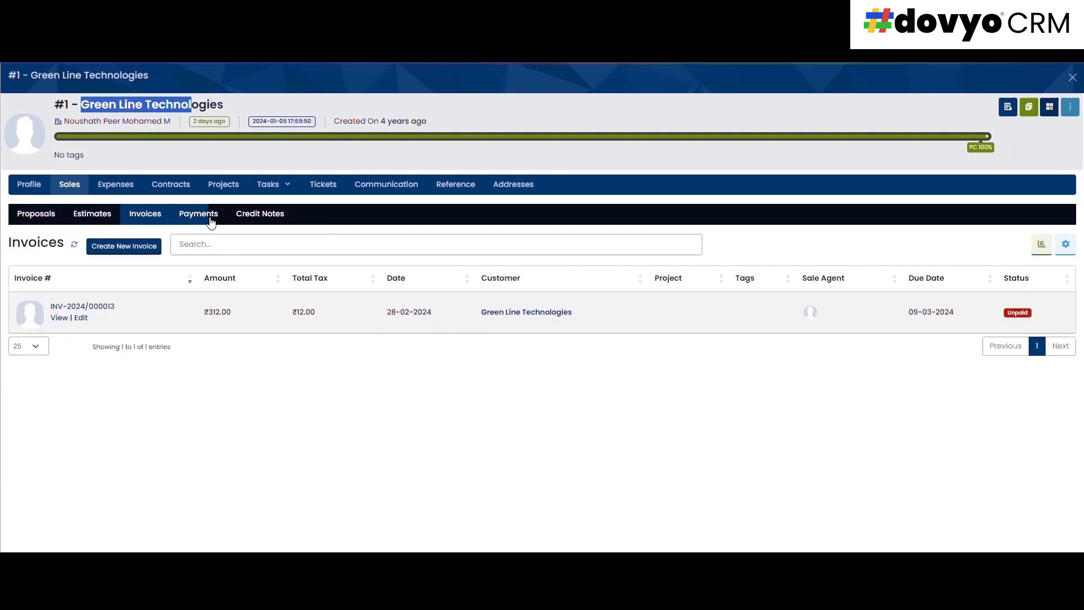
click(210, 215)
click(235, 219)
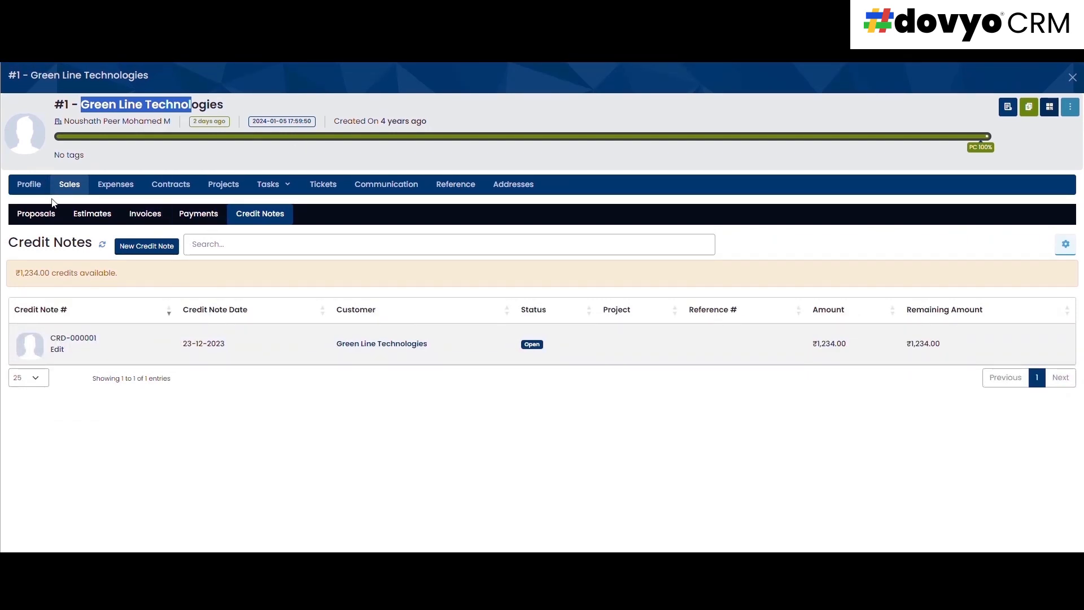
Go through the Green Line Technologies expenses, contracts, projects, tasks and tickets.
click(117, 187)
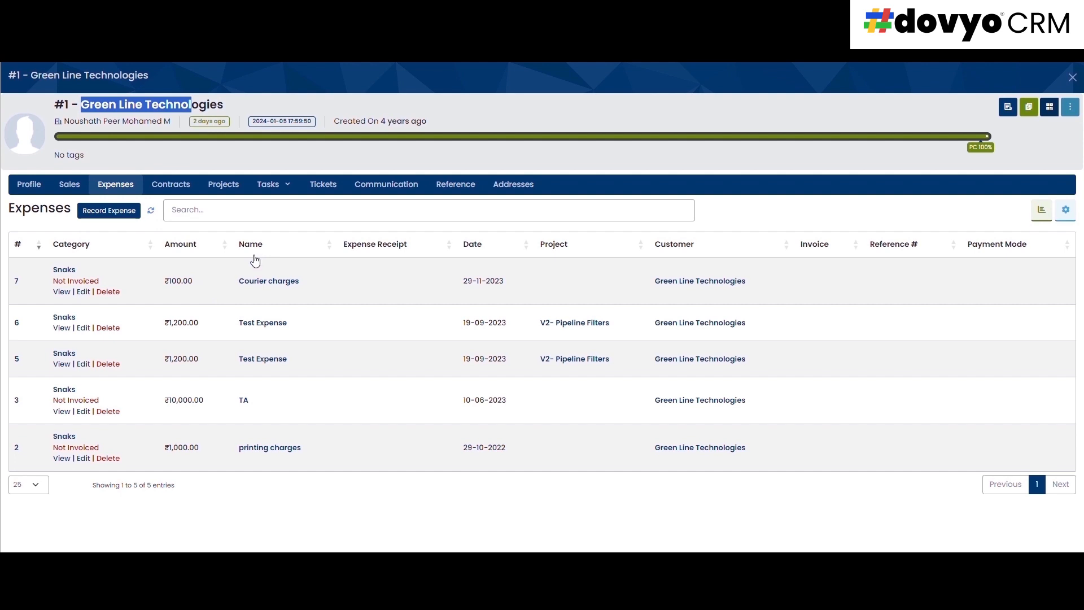
click(177, 189)
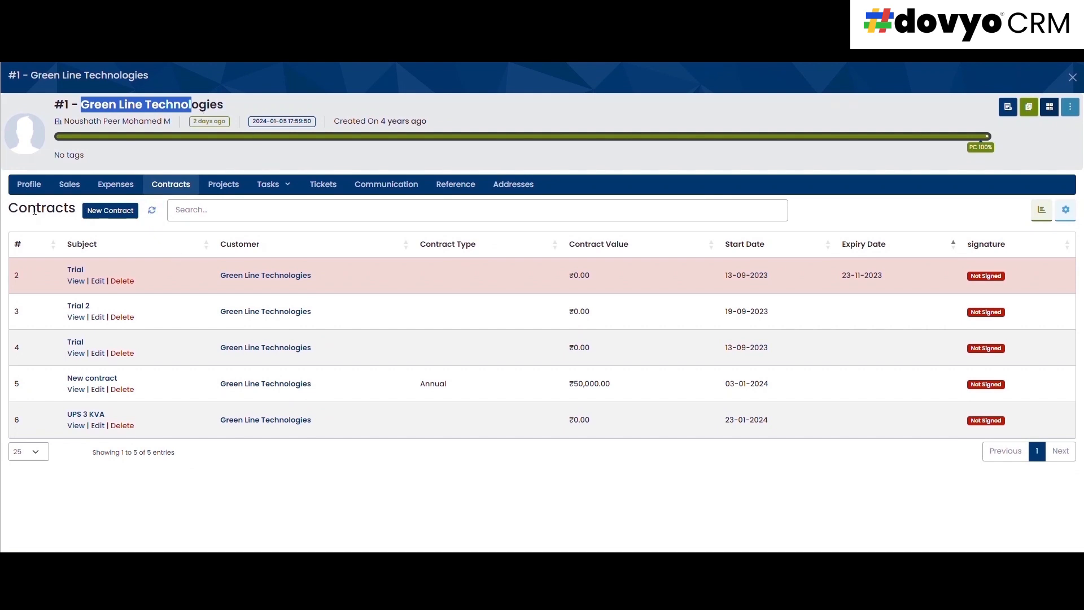
click(227, 186)
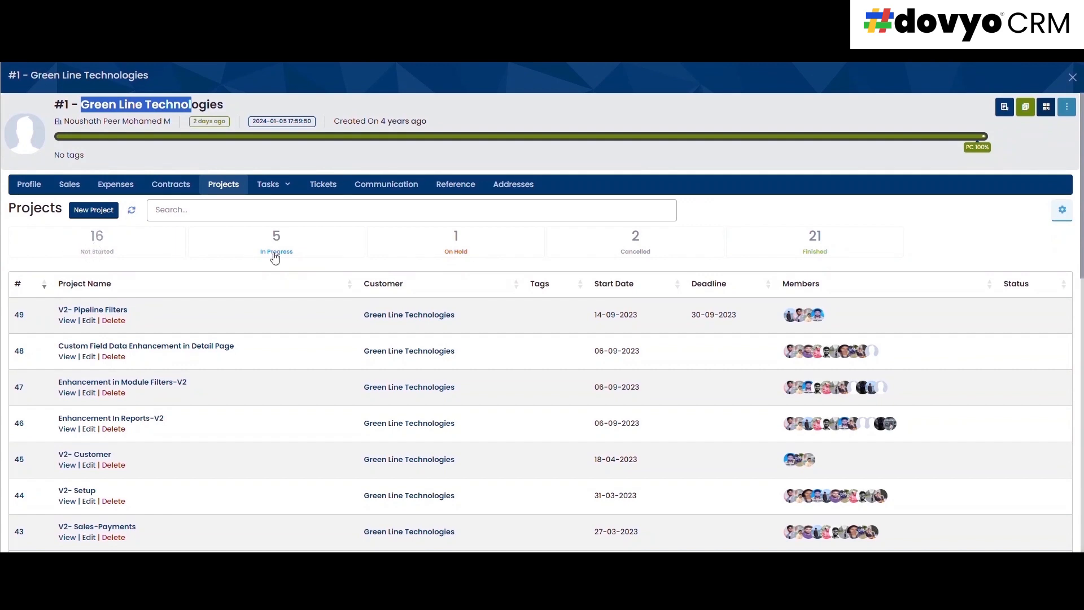
click(282, 192)
click(330, 193)
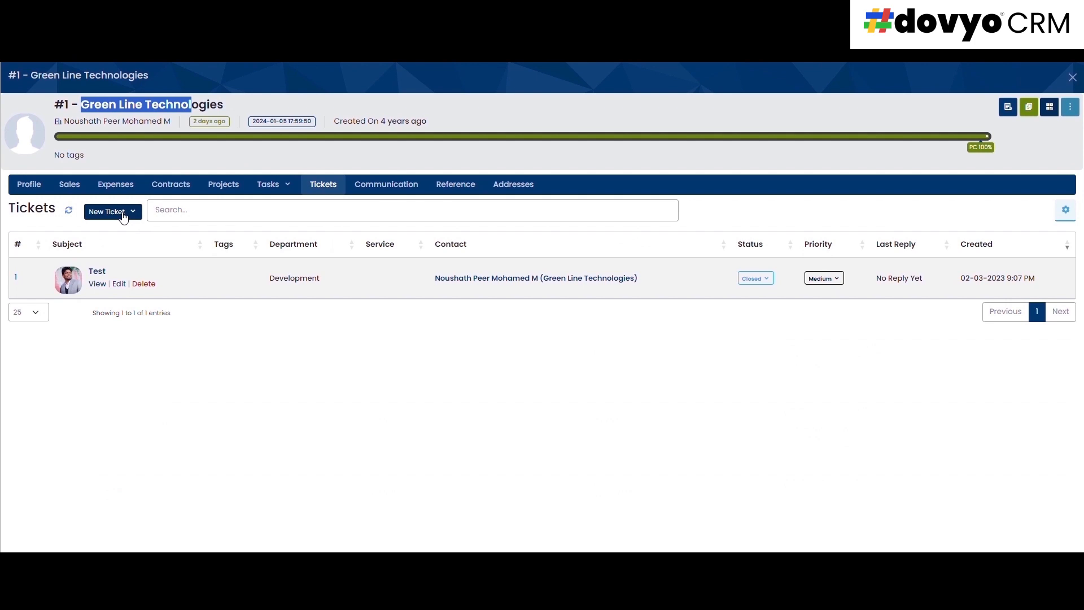
Review the customer's check-in and call communication logs, references and addresses.
click(398, 186)
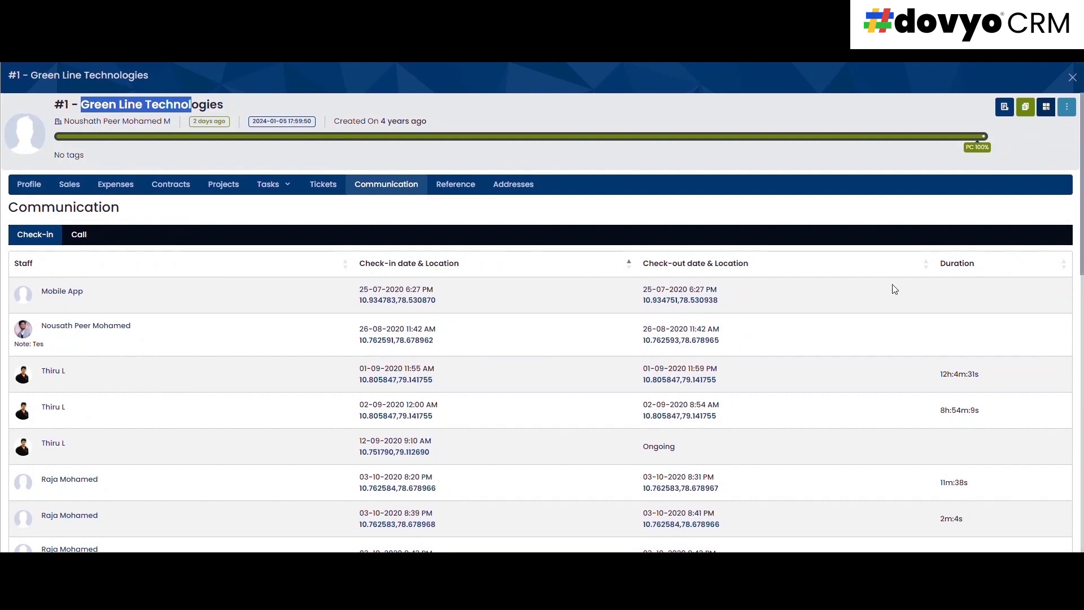
click(79, 234)
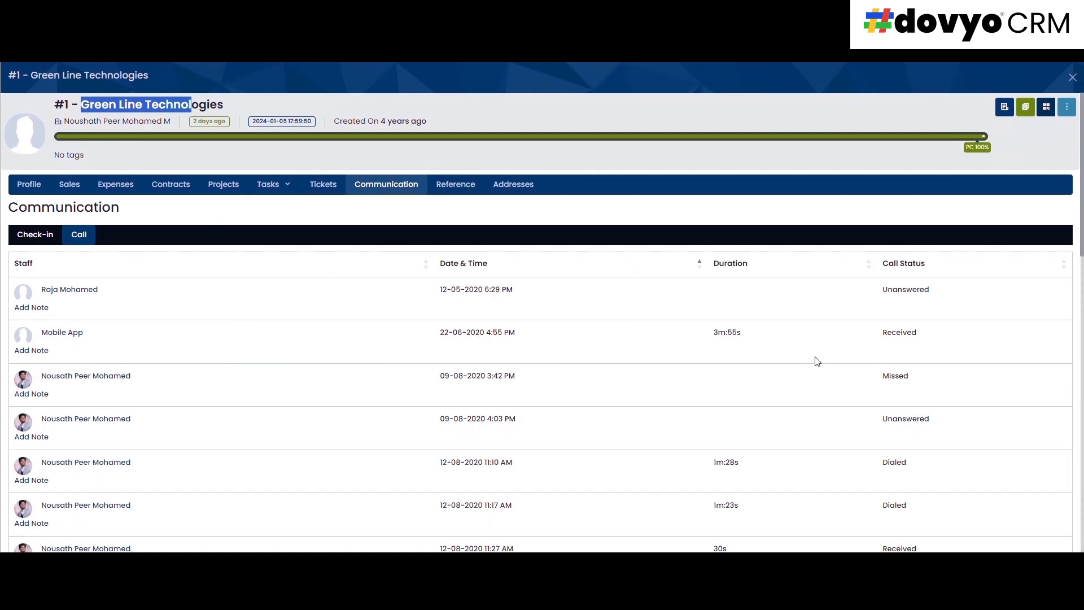
click(462, 185)
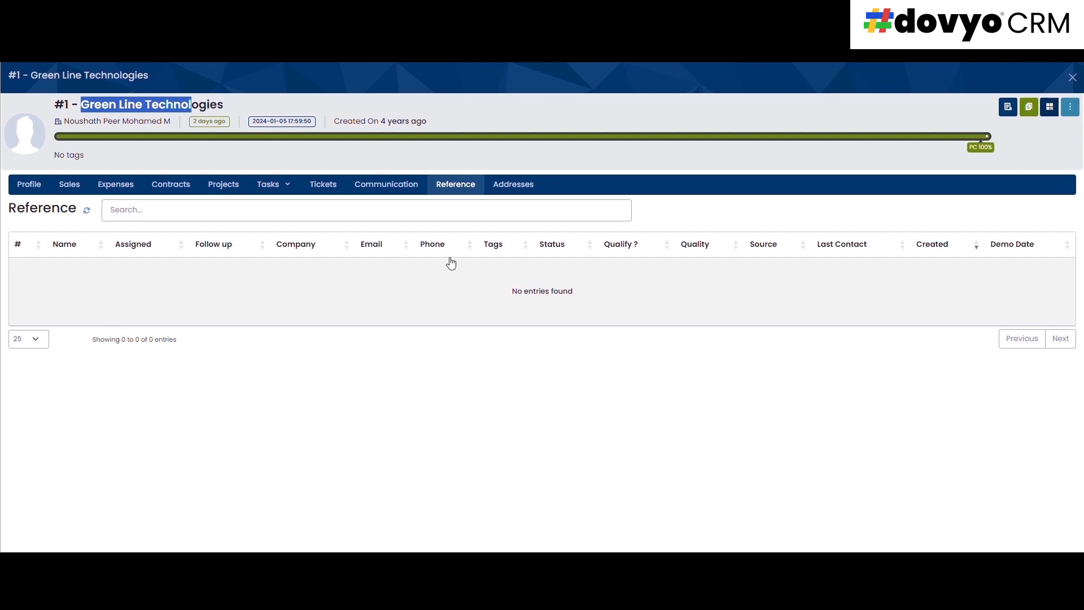
click(515, 188)
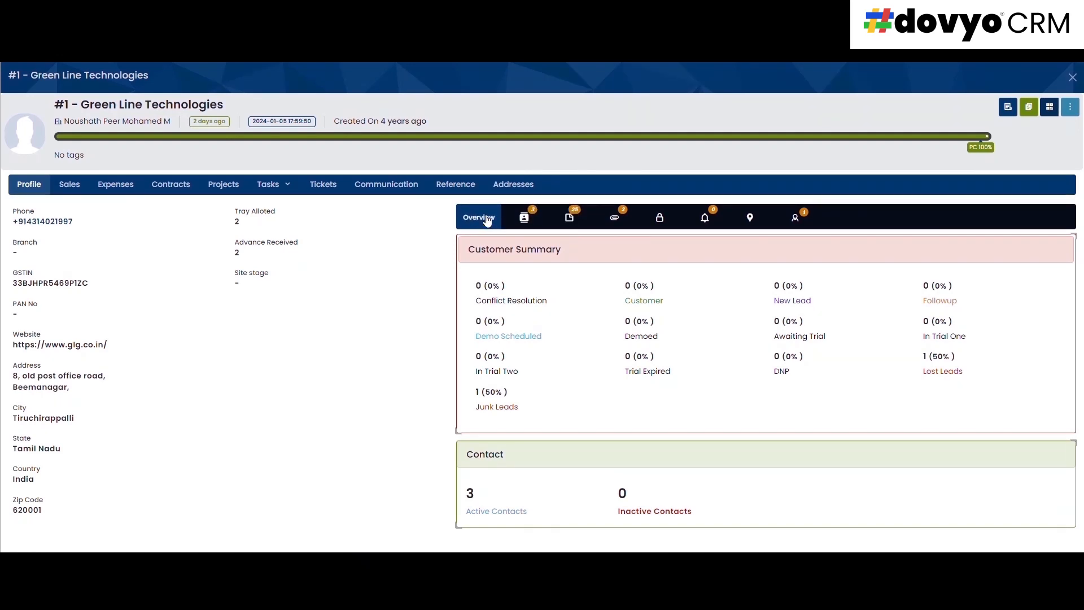
Examine the profile's customer summary, contacts and notes, including the note creation form, without adding a note.
drag(474, 256, 545, 265)
click(525, 221)
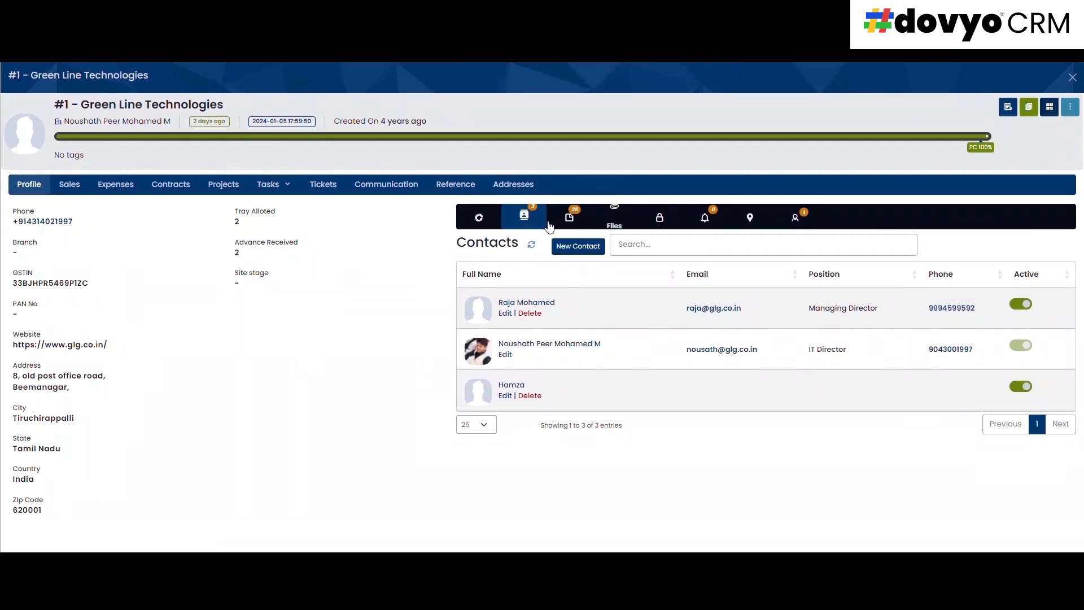
click(579, 222)
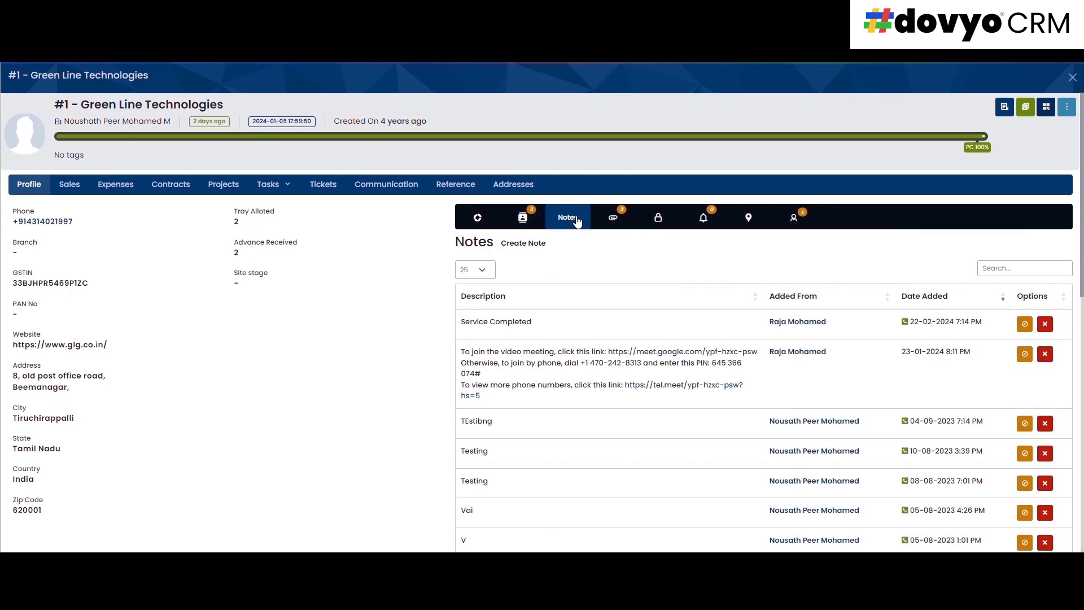
click(525, 245)
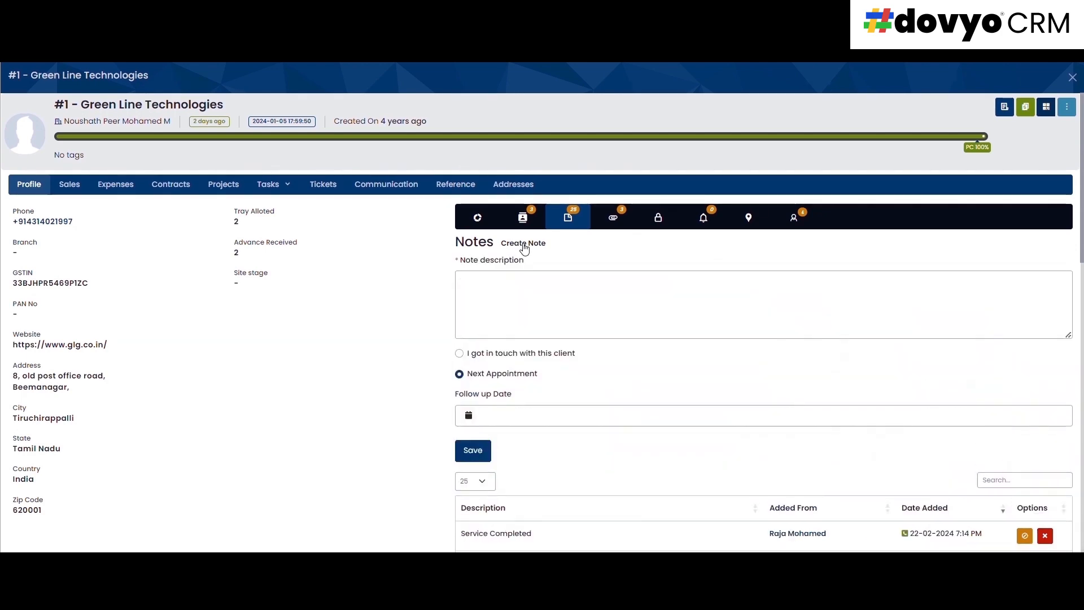
click(524, 244)
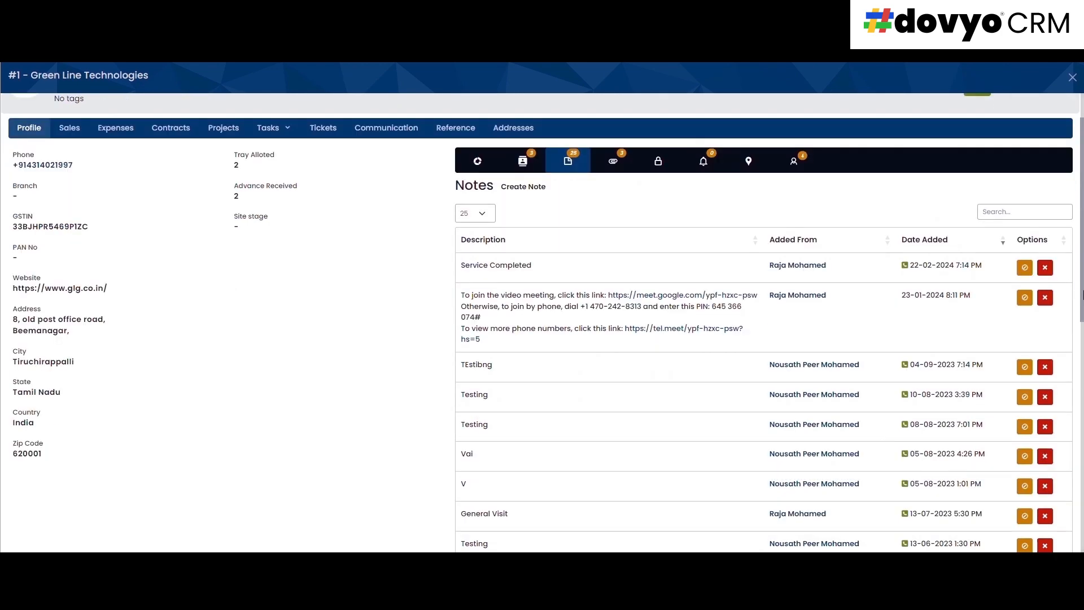
Inspect the profile's files, reminders, map location, vault and assigned customer admins.
click(620, 217)
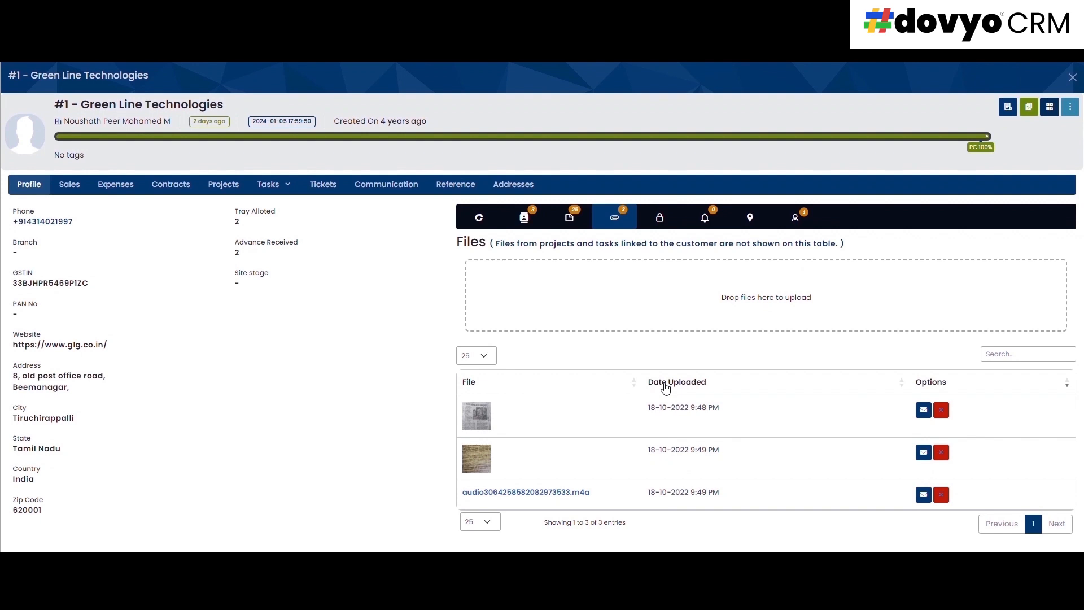
click(708, 218)
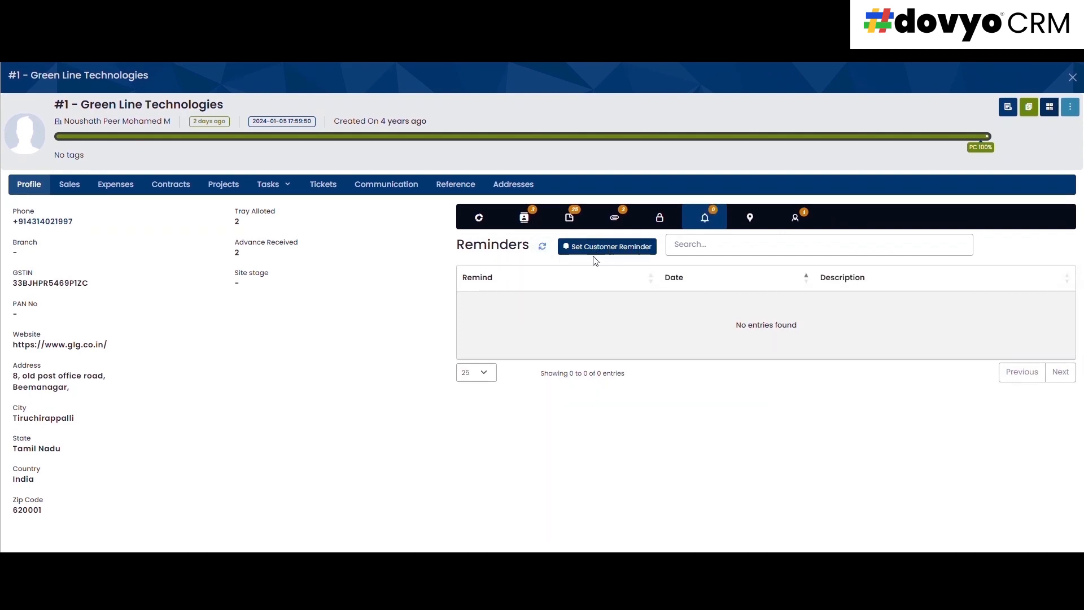
click(751, 218)
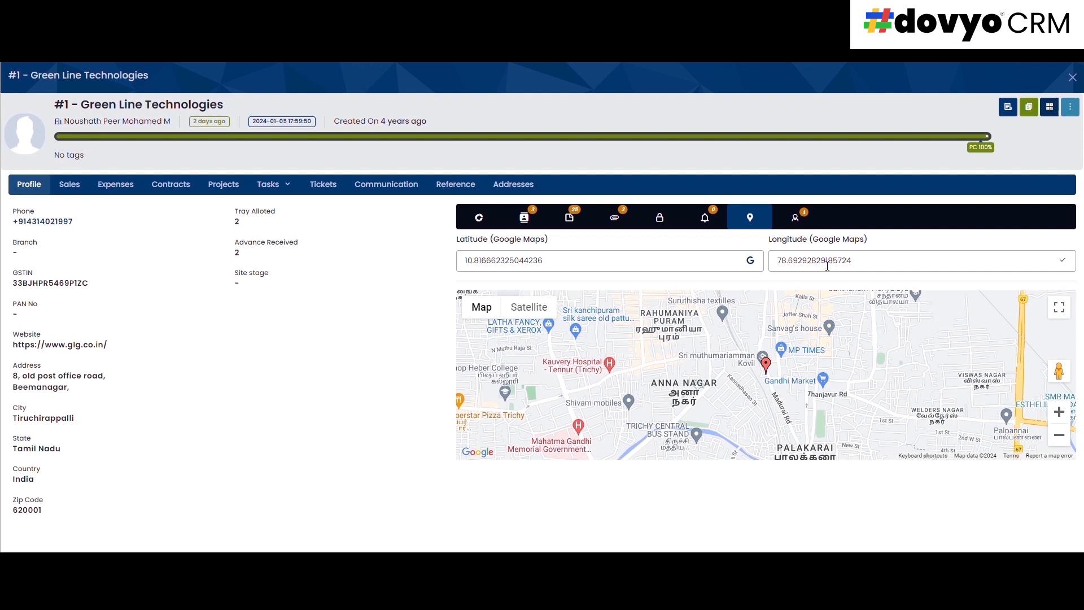
click(659, 222)
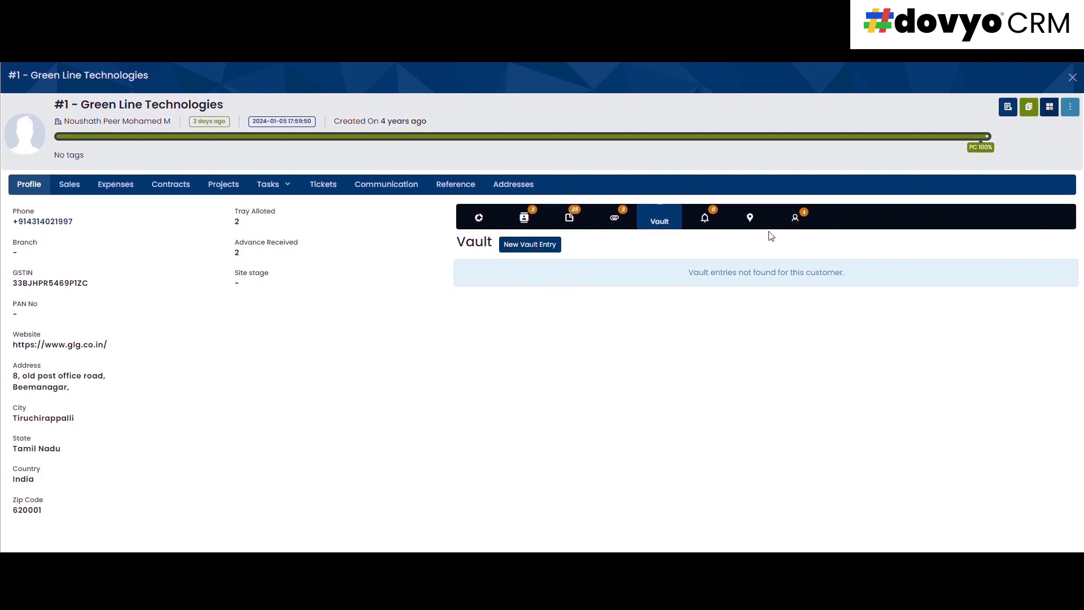
click(797, 223)
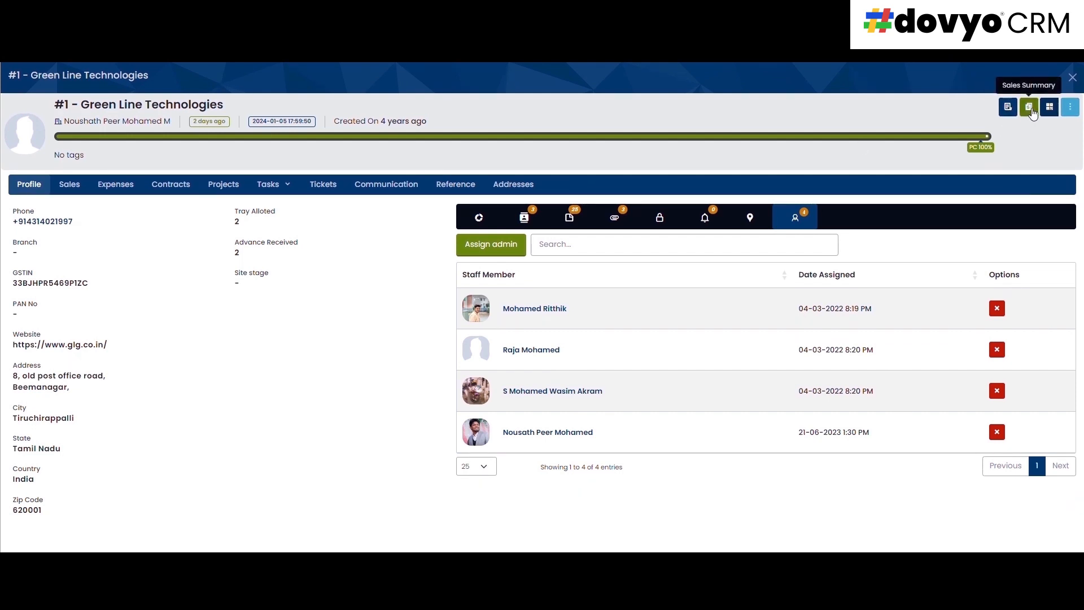
Check the customer record's edit and delete actions and its QR code formats without choosing any.
click(1071, 108)
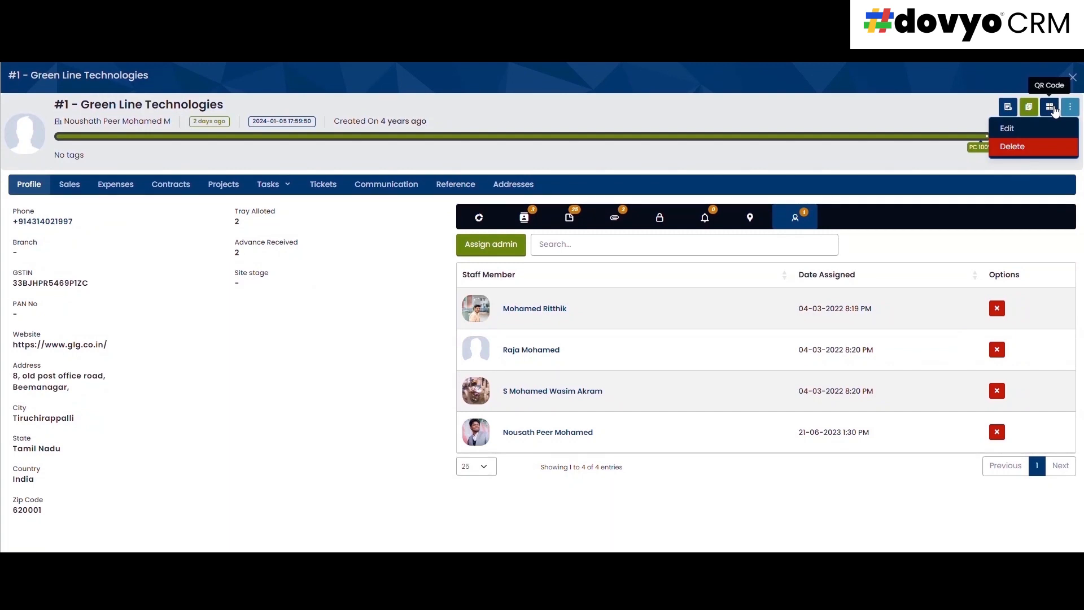
click(1054, 111)
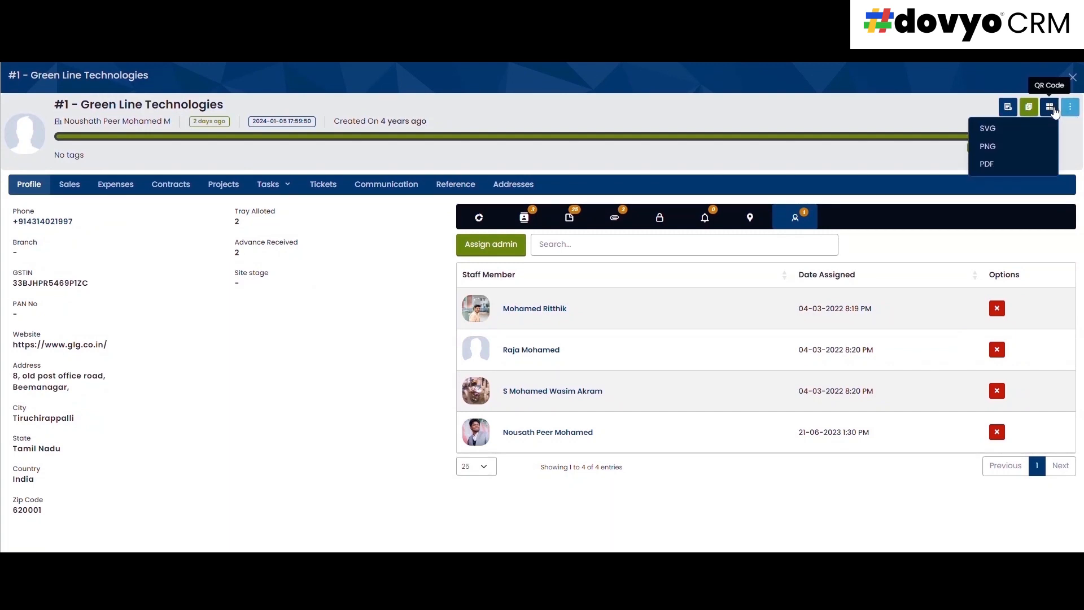
Examine the customer's account statement for This Month, including its period choices, and close it without saving.
click(1009, 108)
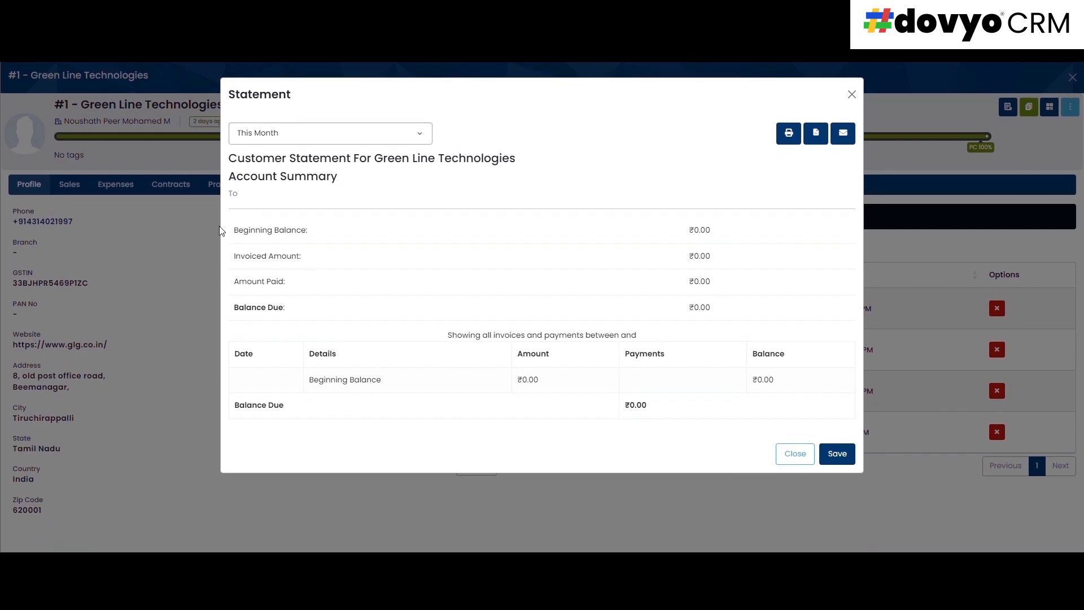
drag(242, 239, 280, 256)
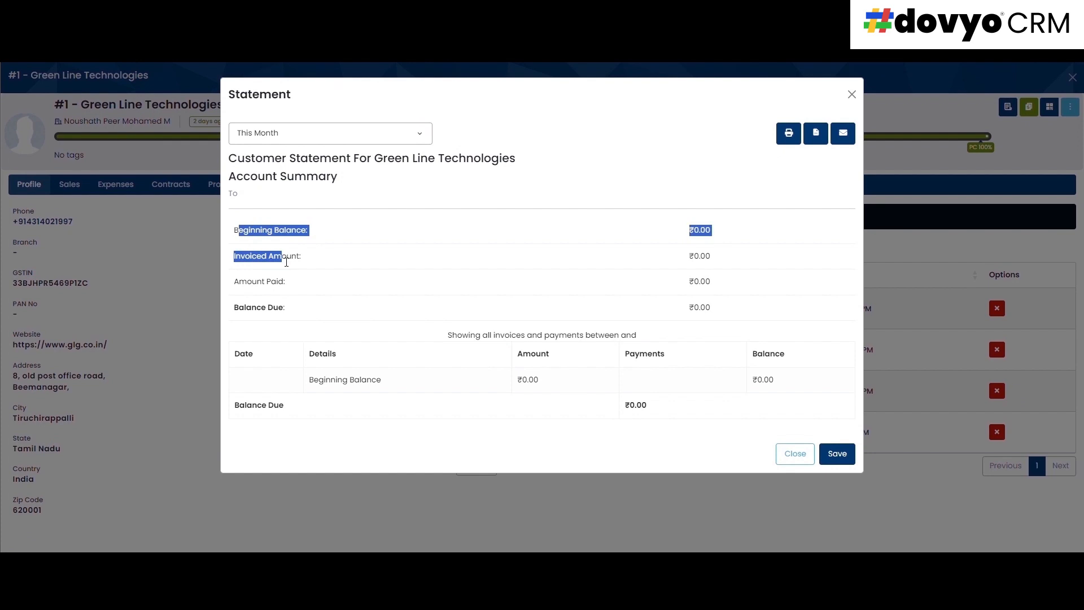
click(287, 264)
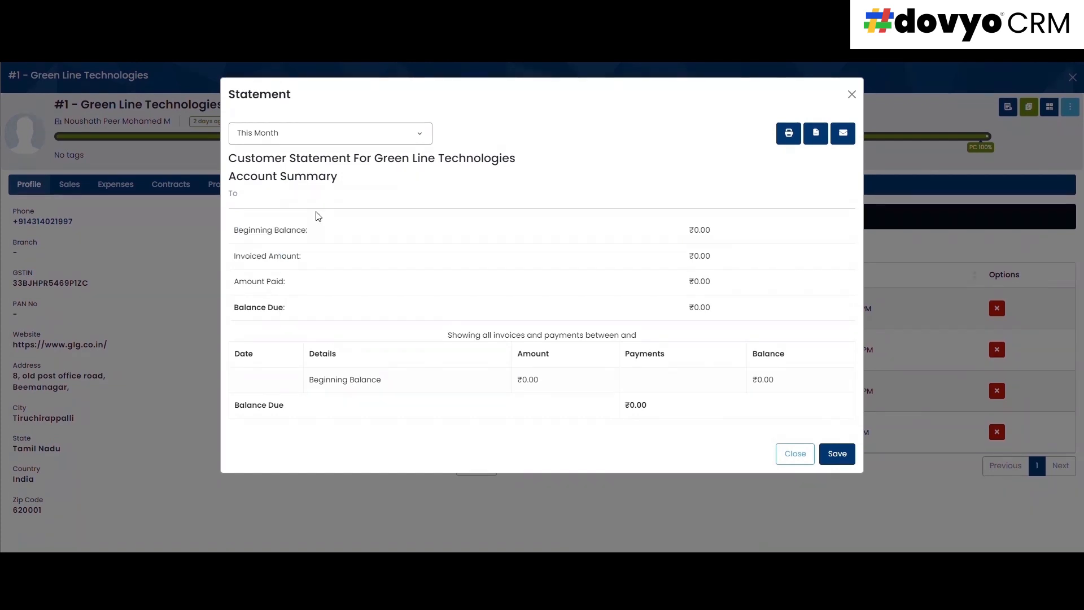
click(305, 134)
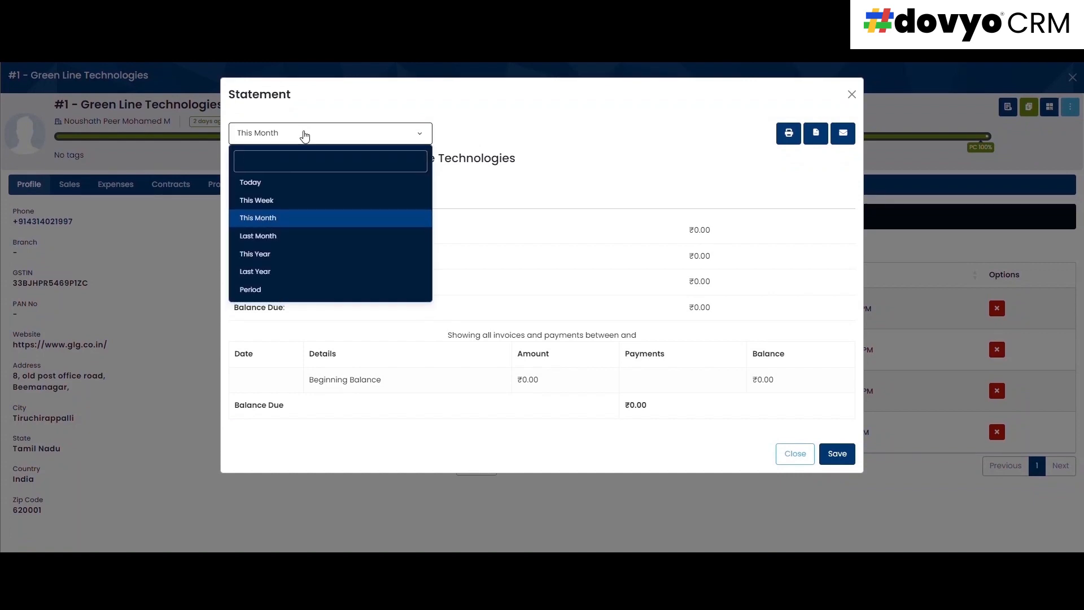
click(382, 217)
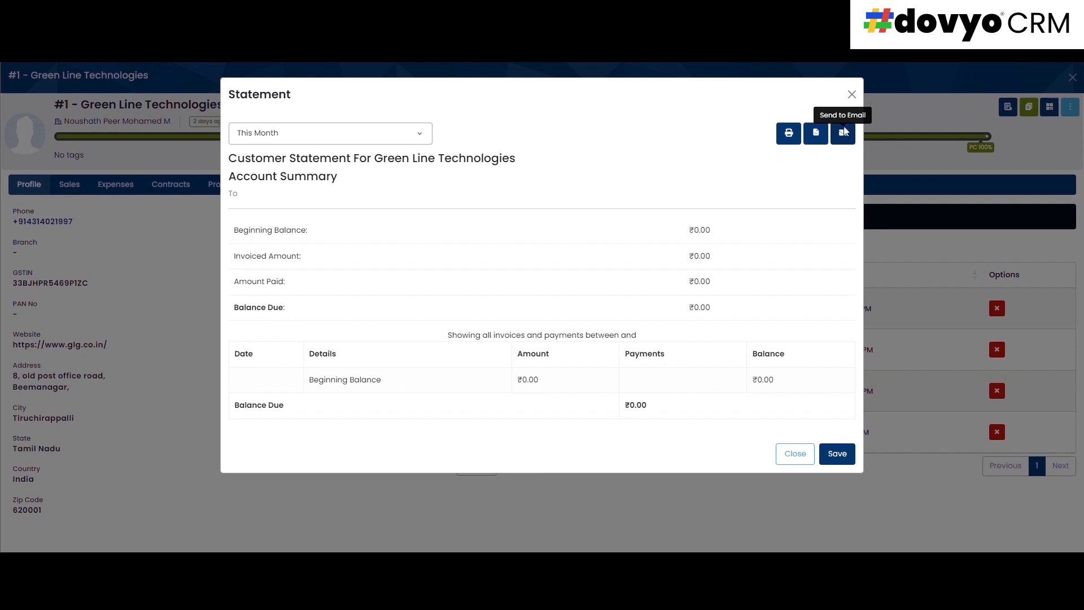
click(785, 485)
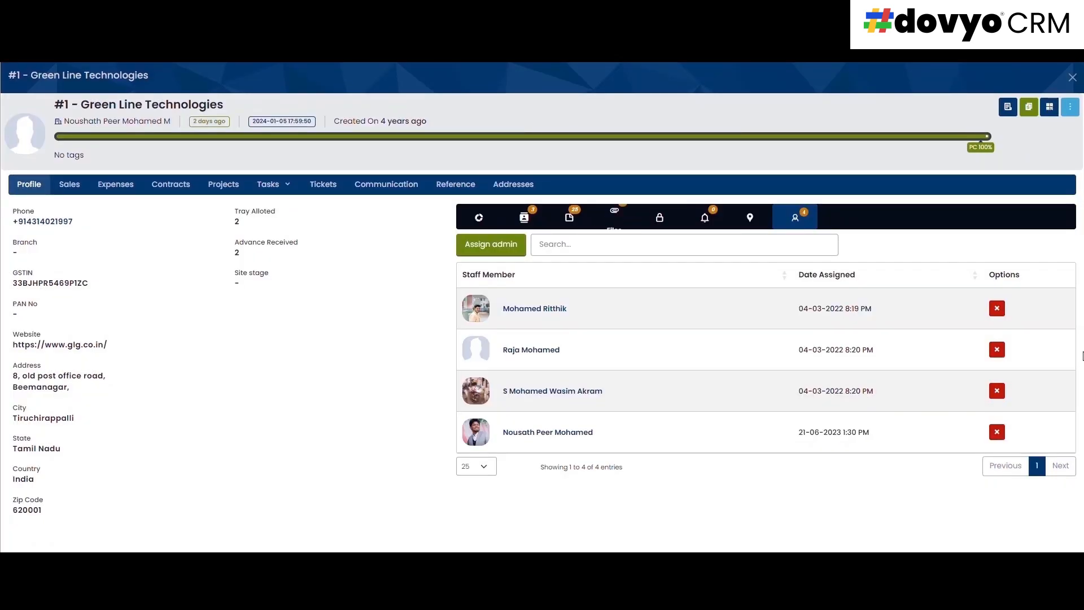
Review the customer's All Time sales summary and its period choices, and check the record's edit and delete actions.
click(1030, 108)
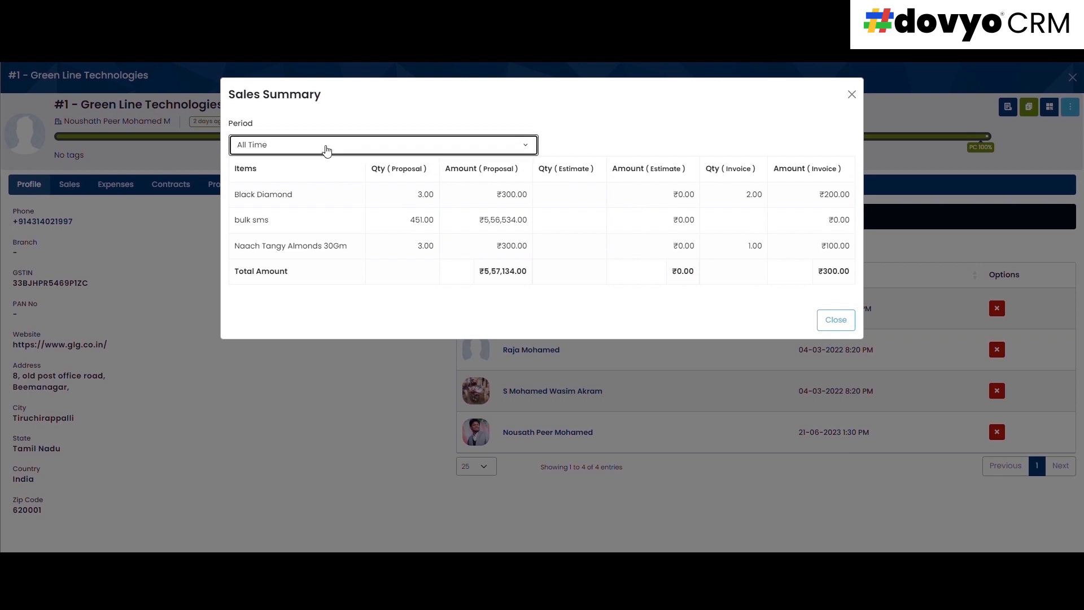
click(327, 147)
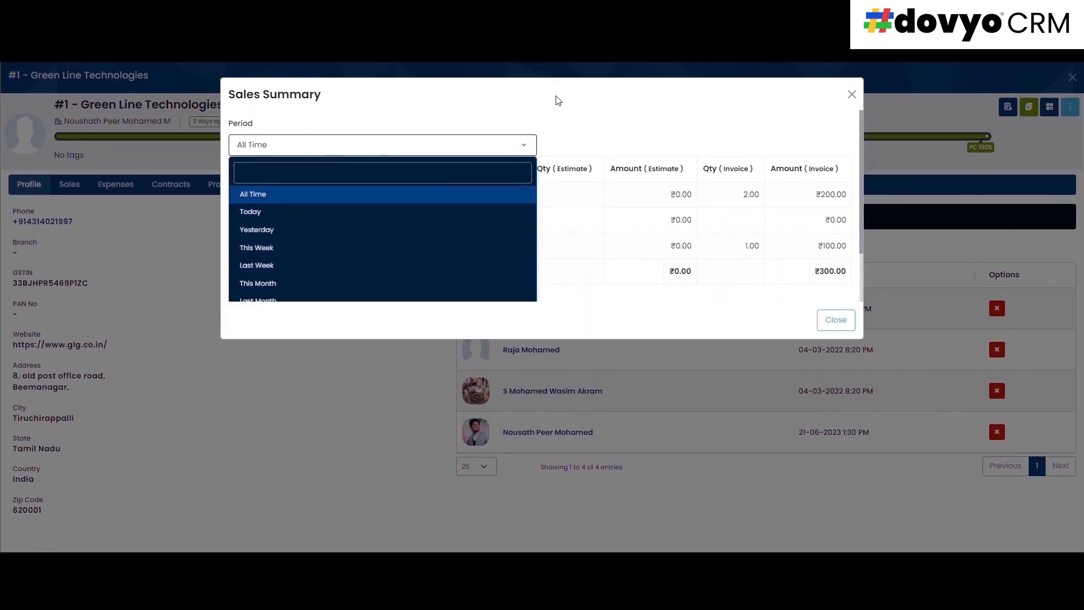
click(851, 95)
click(1070, 108)
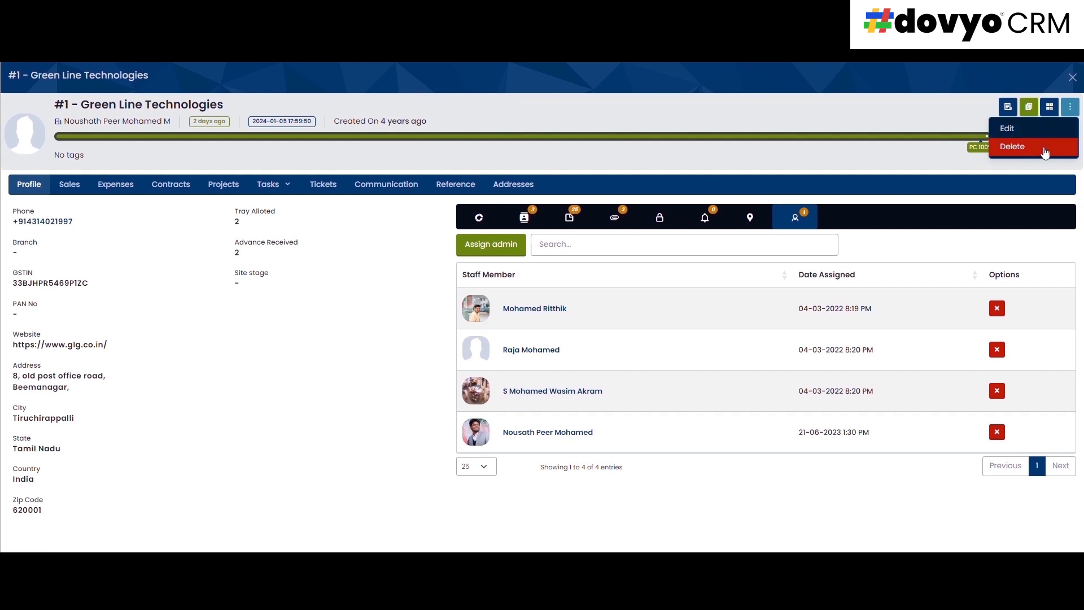
click(1045, 124)
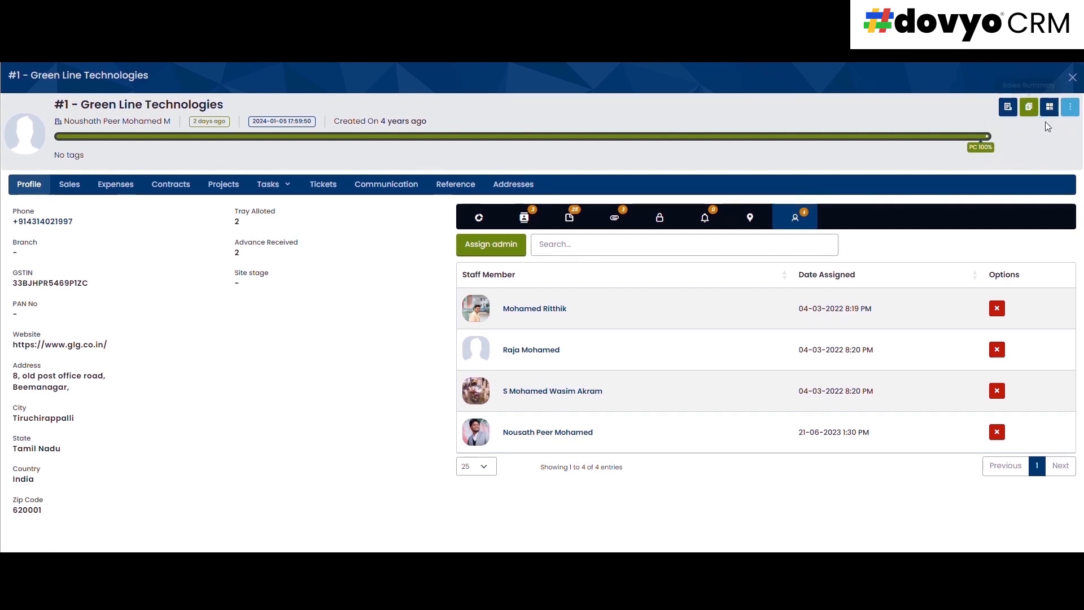